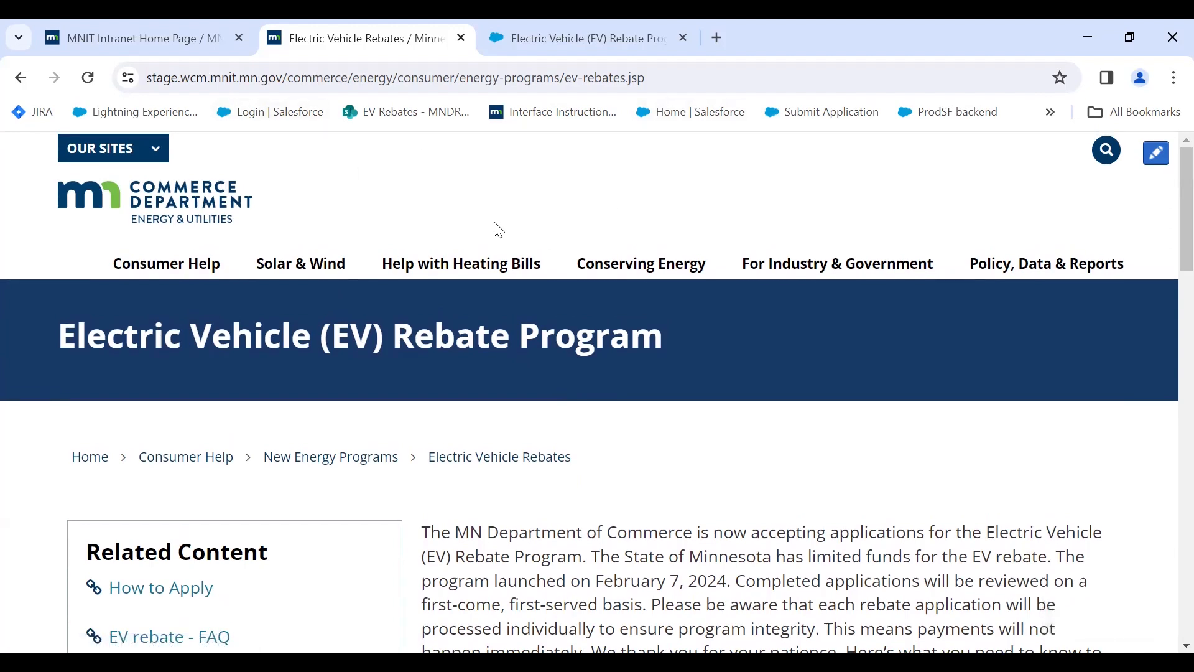
Scroll through the page in the current browser tab to review it.
scroll(511, 235, "down", 2)
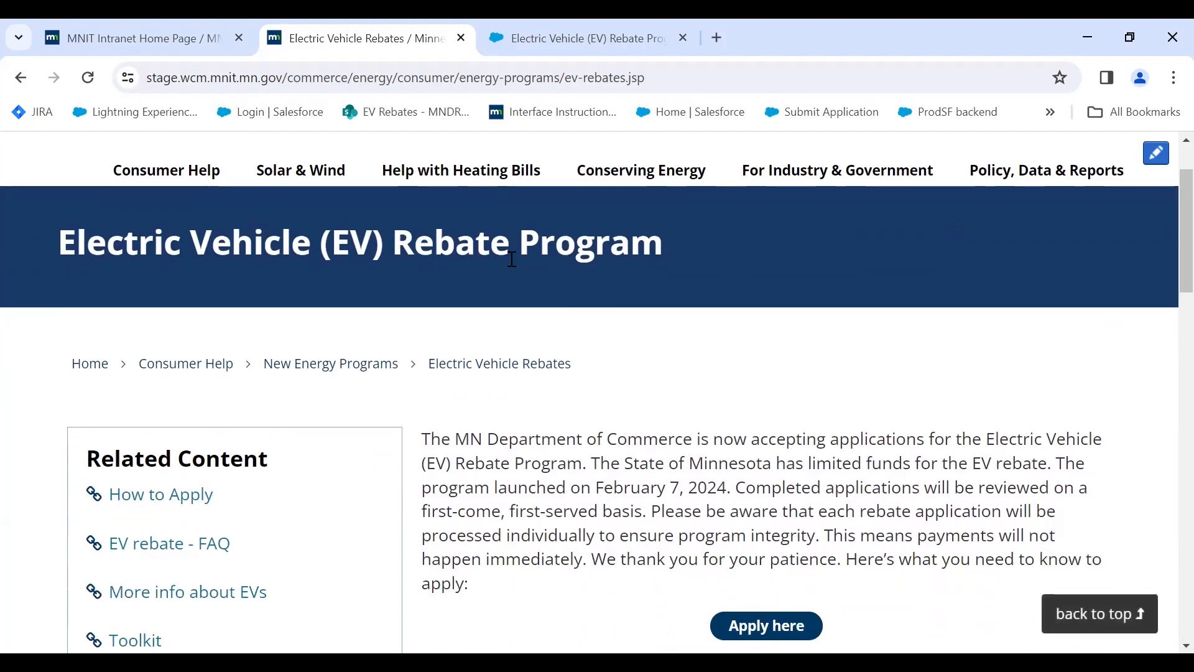
scroll(510, 264, "down", 2)
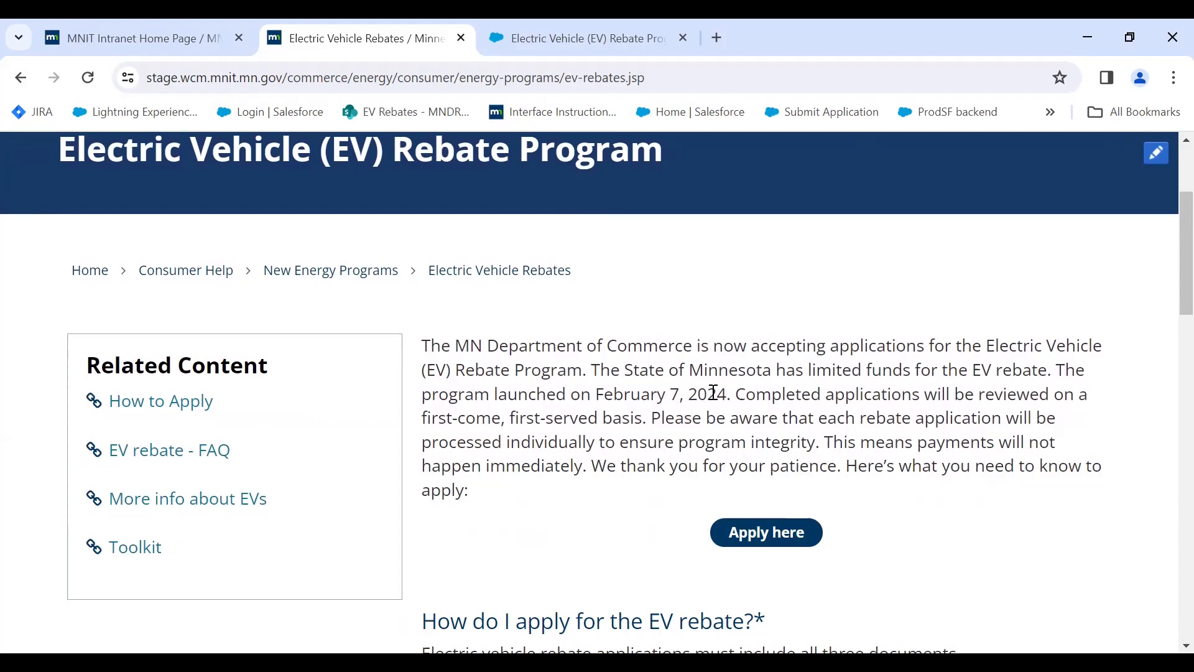
scroll(713, 391, "down", 2)
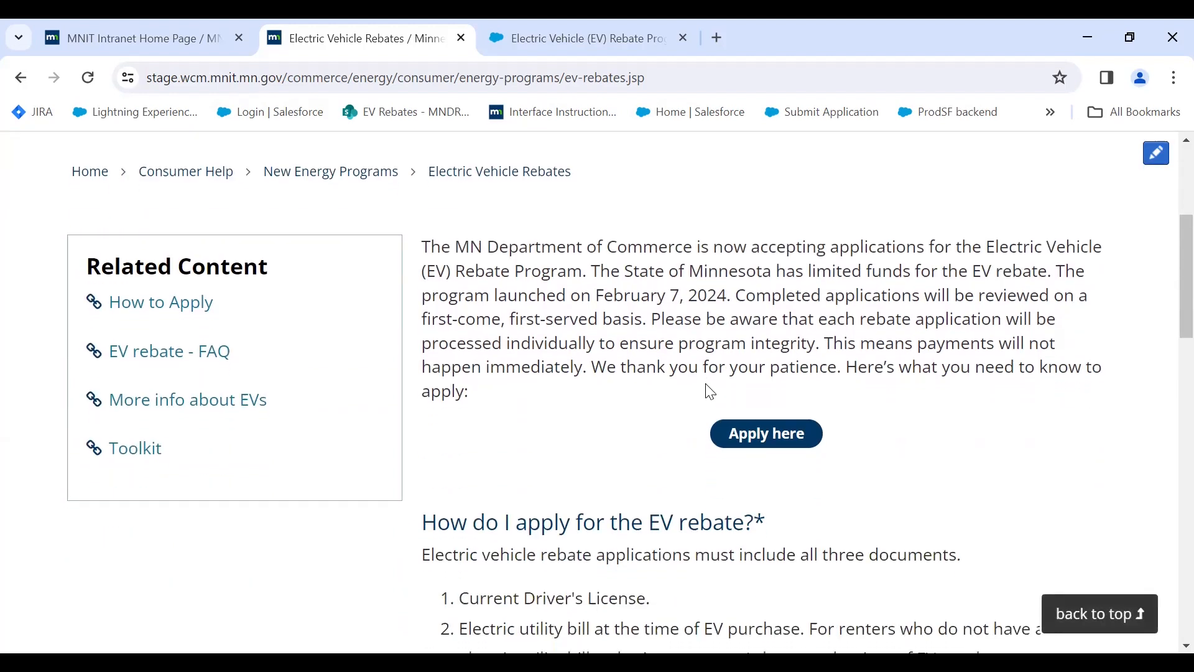
scroll(706, 383, "down", 3)
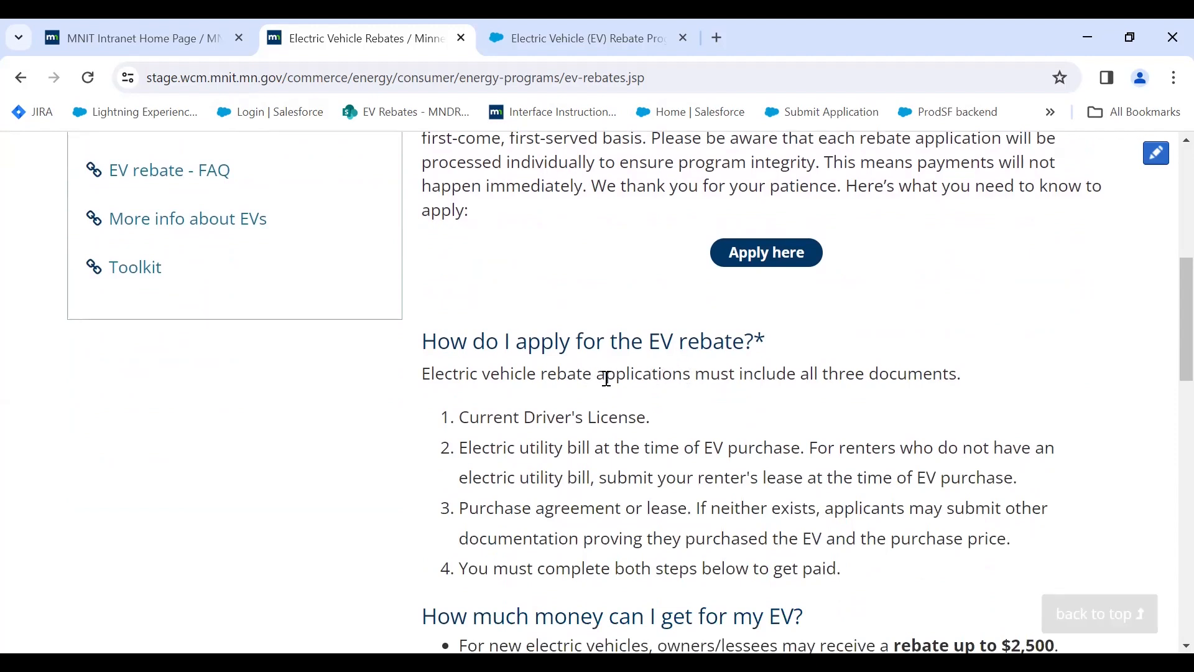
scroll(607, 373, "down", 2)
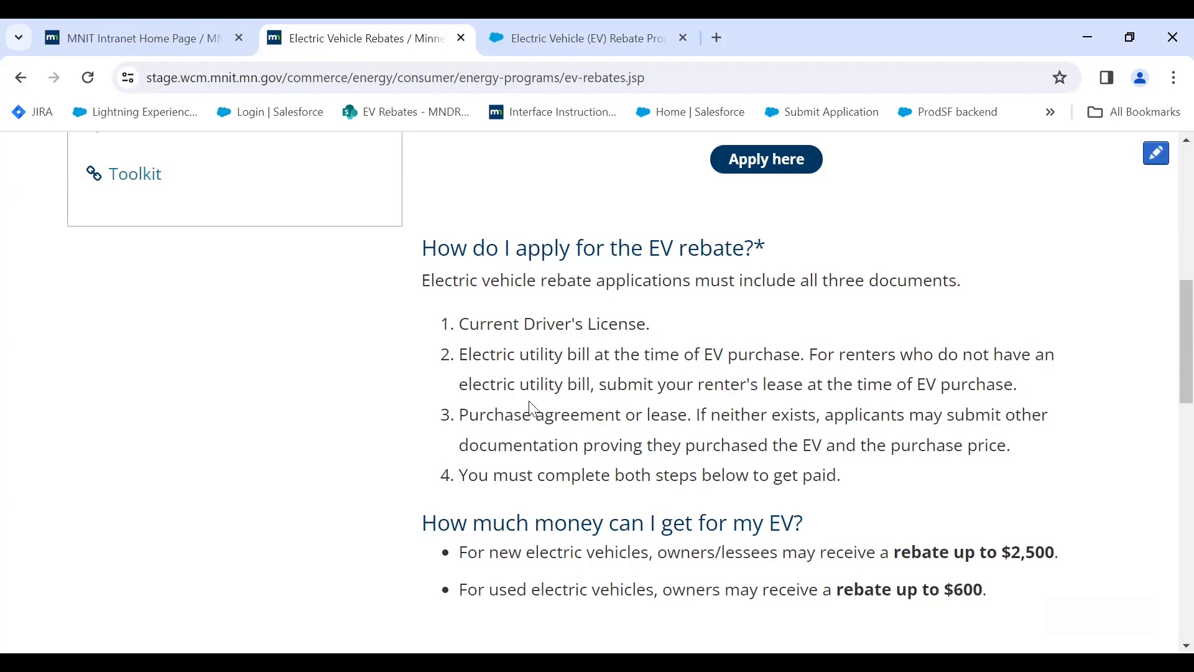
scroll(530, 403, "down", 3)
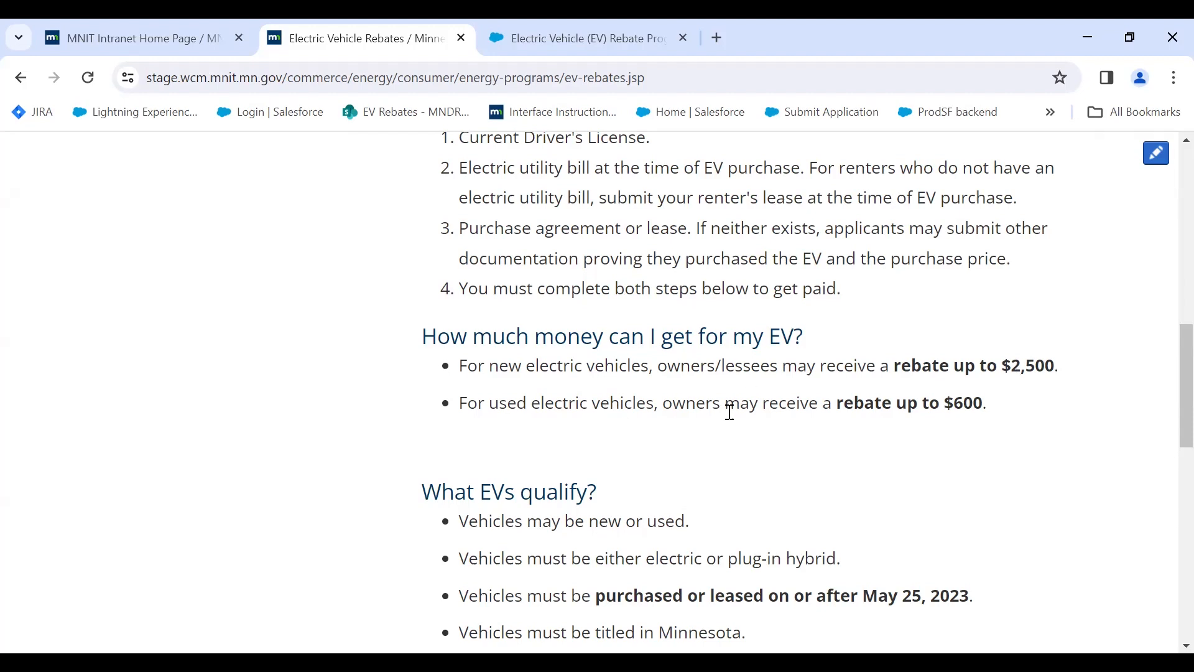
scroll(746, 407, "down", 2)
scroll(963, 347, "down", 1)
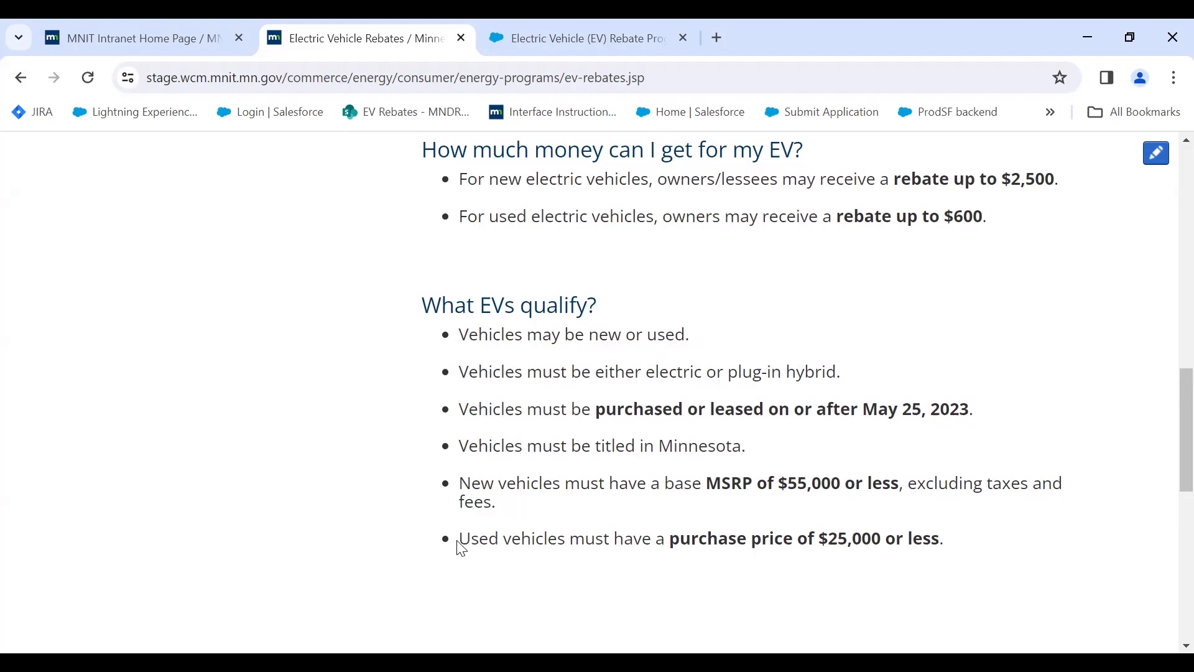
scroll(466, 532, "down", 1)
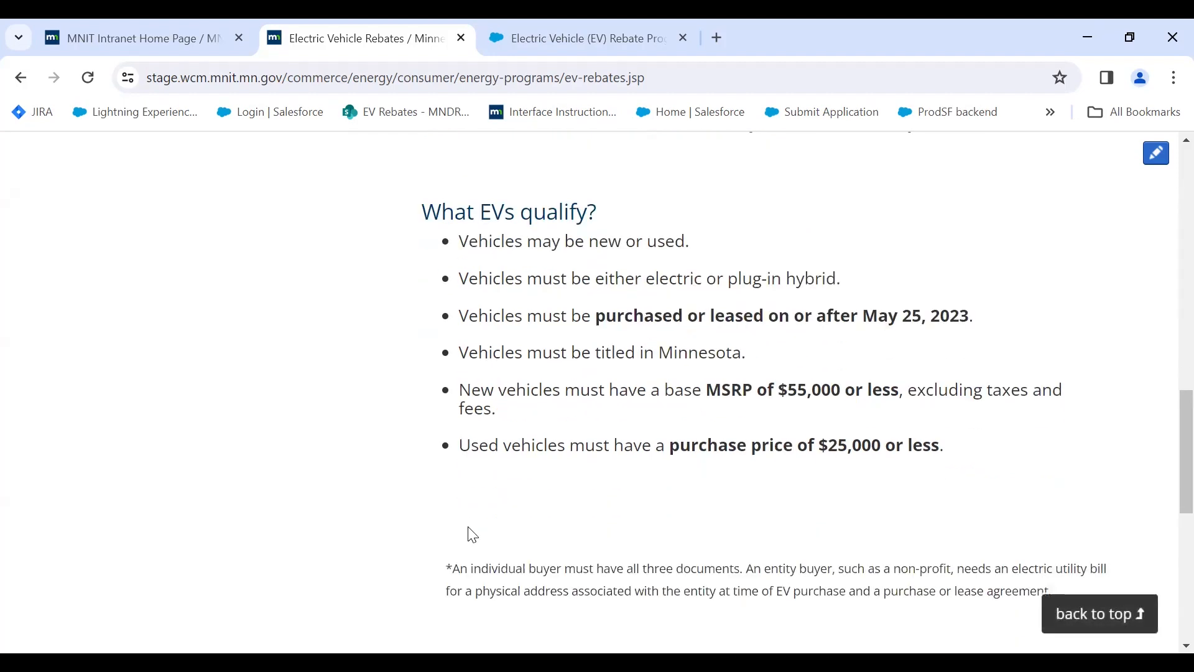
scroll(471, 533, "down", 1)
scroll(470, 525, "up", 7)
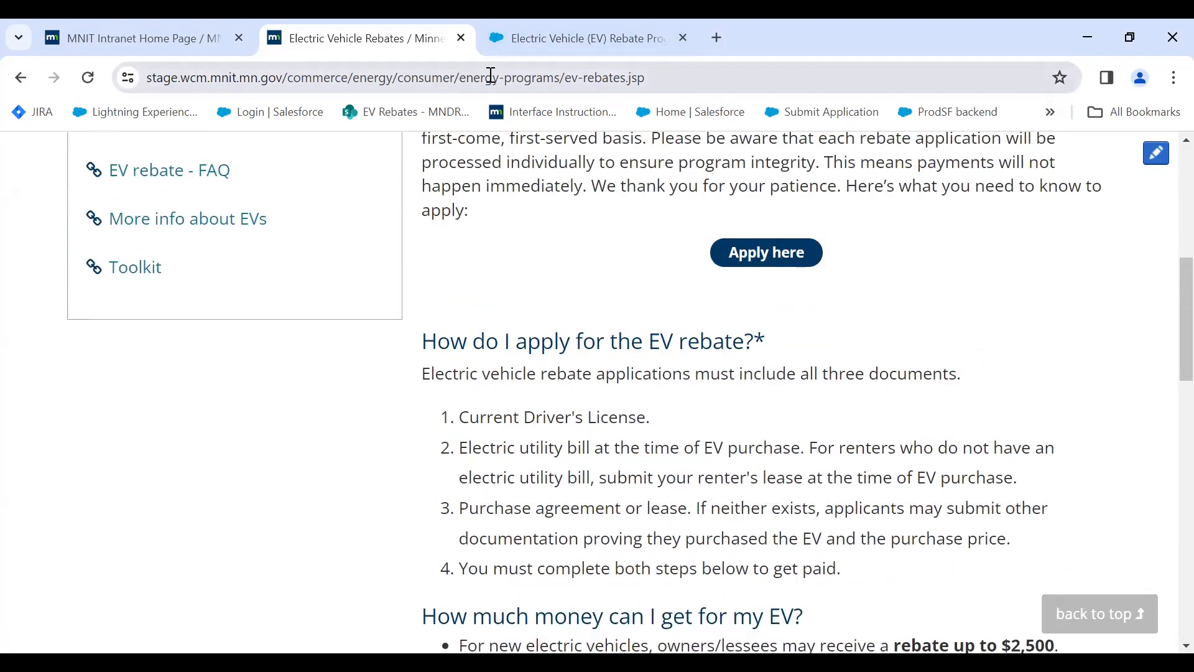
Switch to the EV Rebate Program portal, review the fund balances, and start a new application with APPLY HERE.
left_click(593, 41)
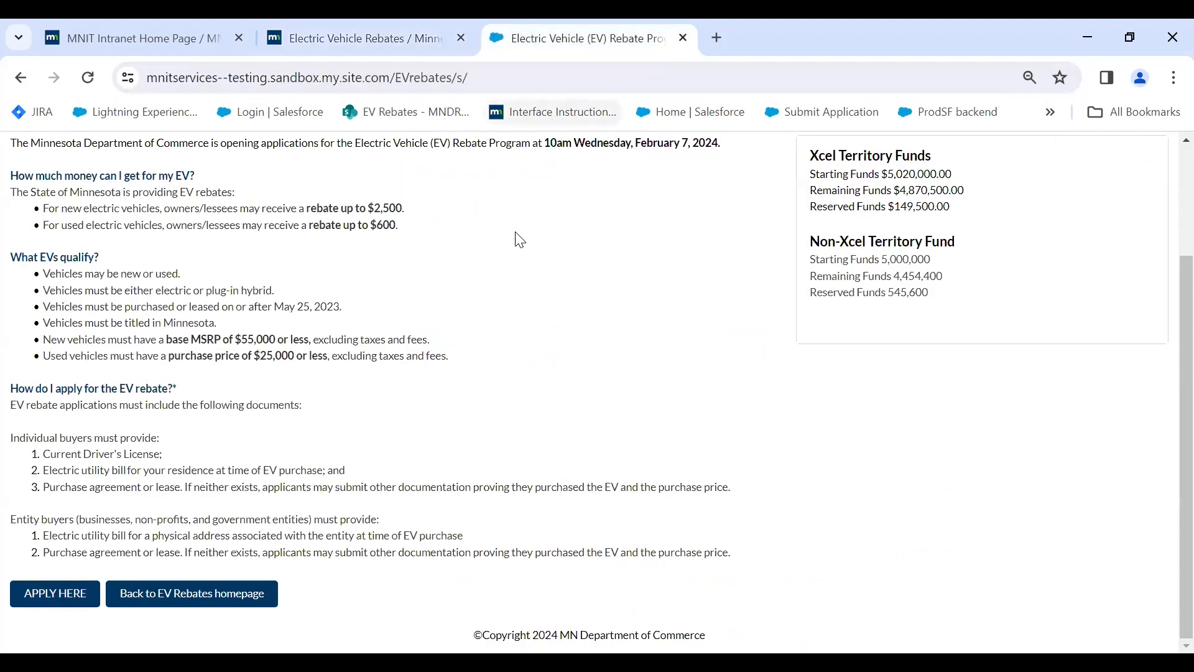
scroll(520, 240, "up", 3)
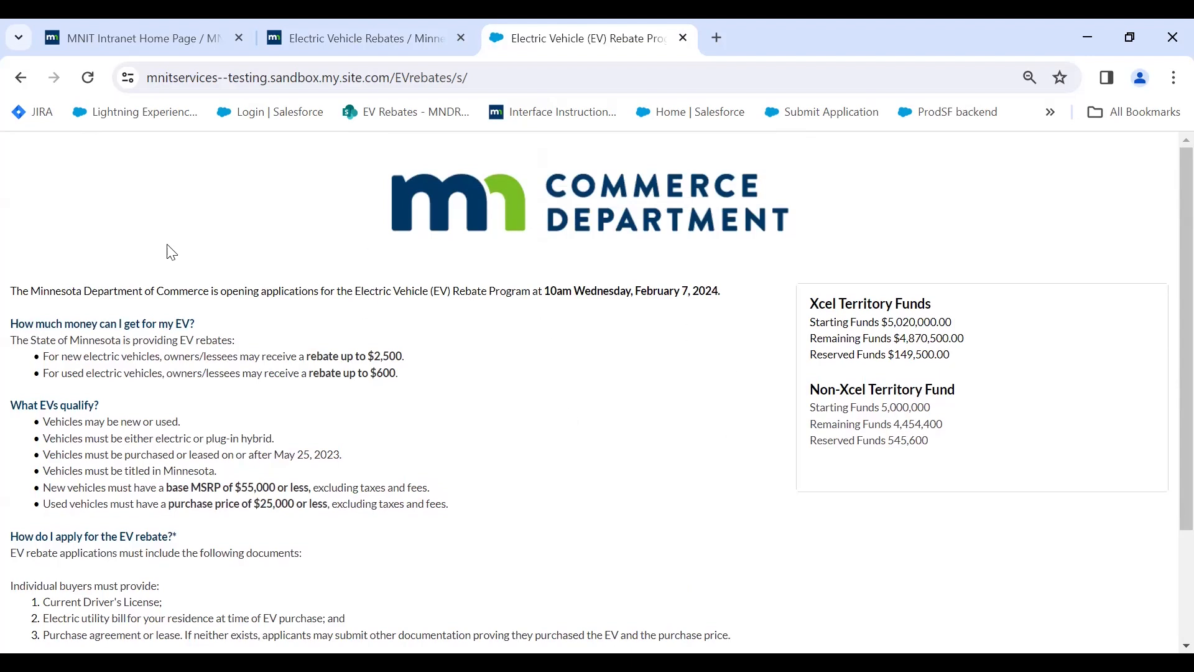
scroll(137, 359, "down", 2)
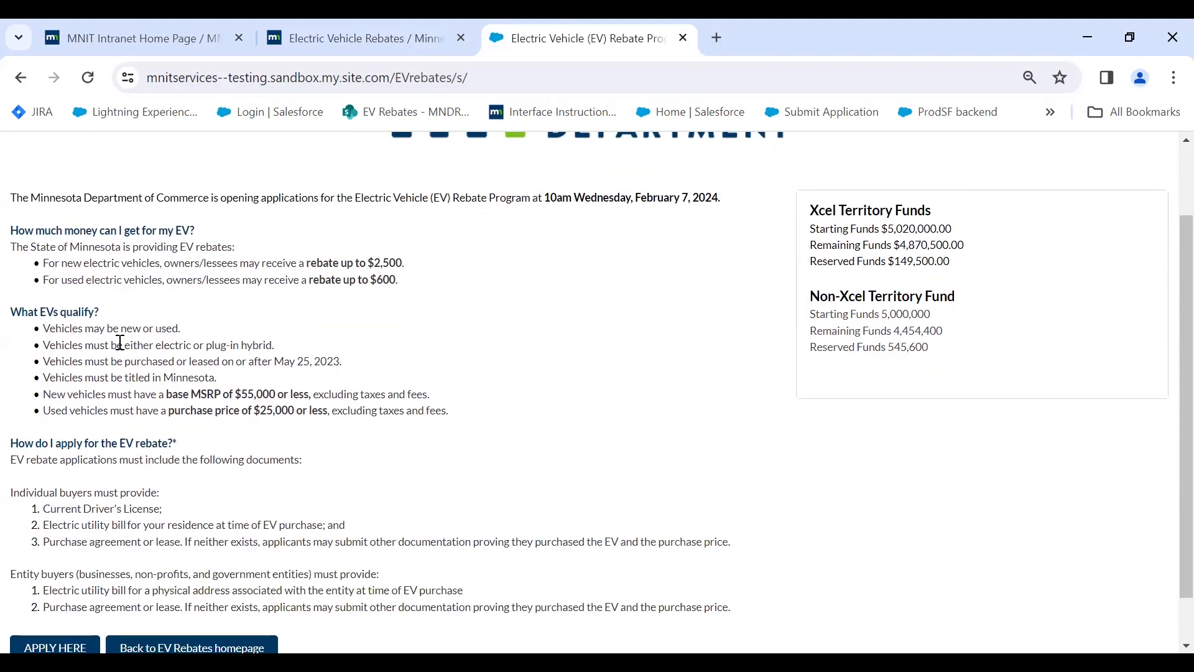
scroll(96, 346, "down", 1)
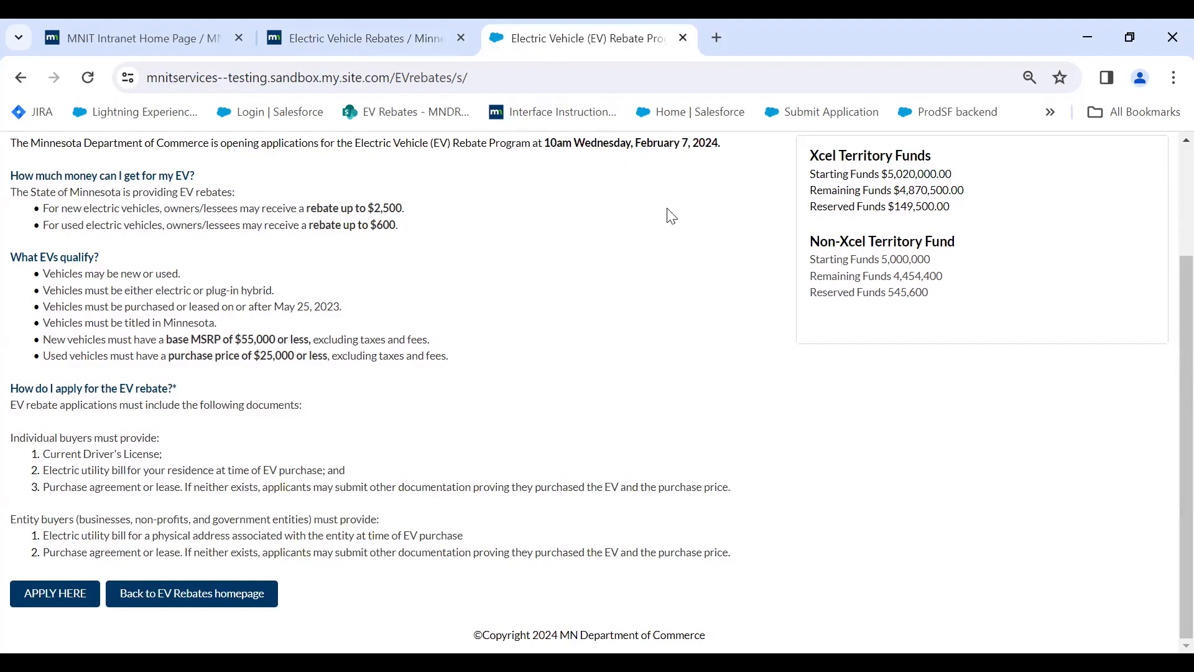
left_click(55, 596)
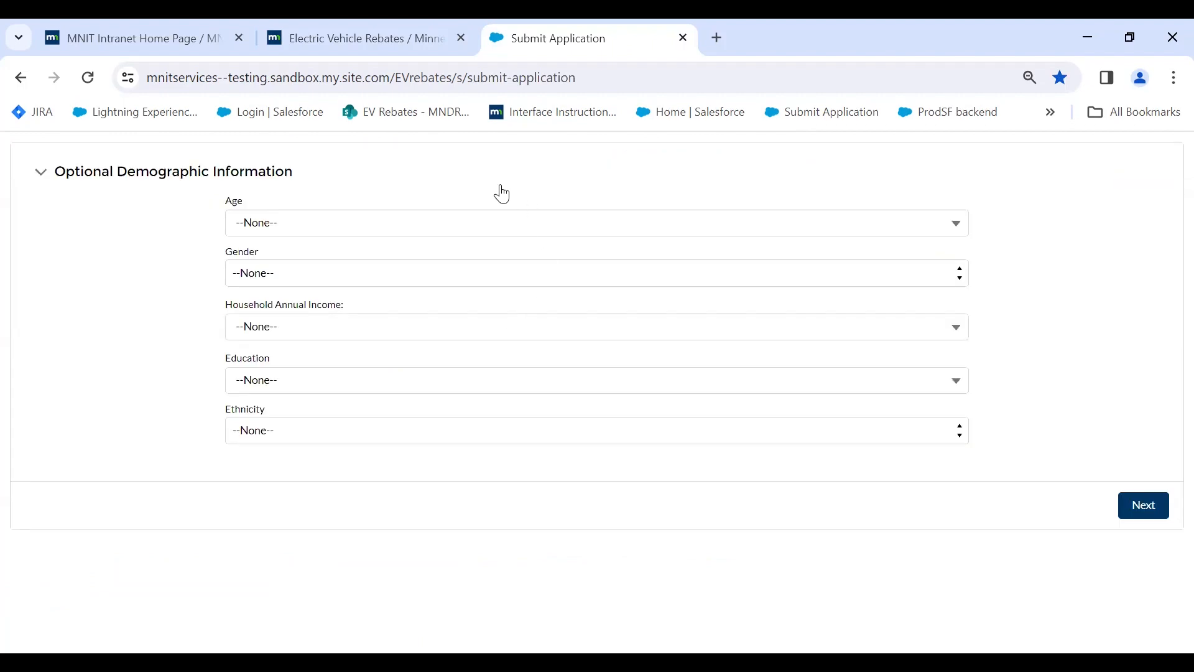
Leave the Age range and other demographic answers blank and continue to the documents page.
left_click(491, 233)
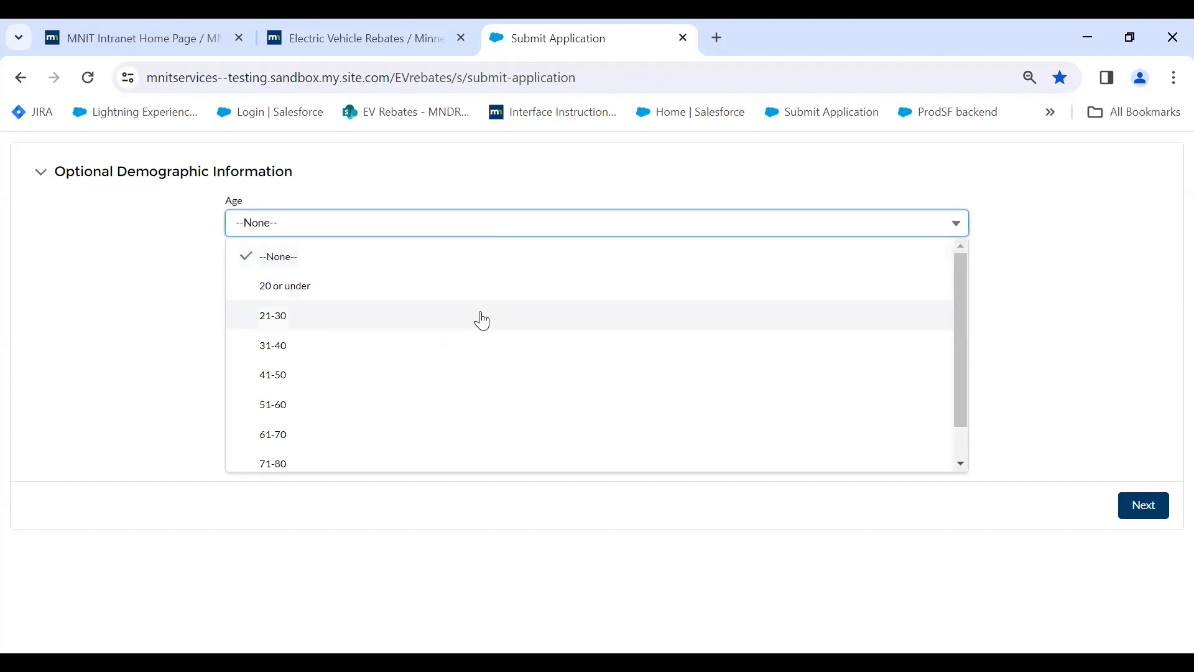
left_click(170, 331)
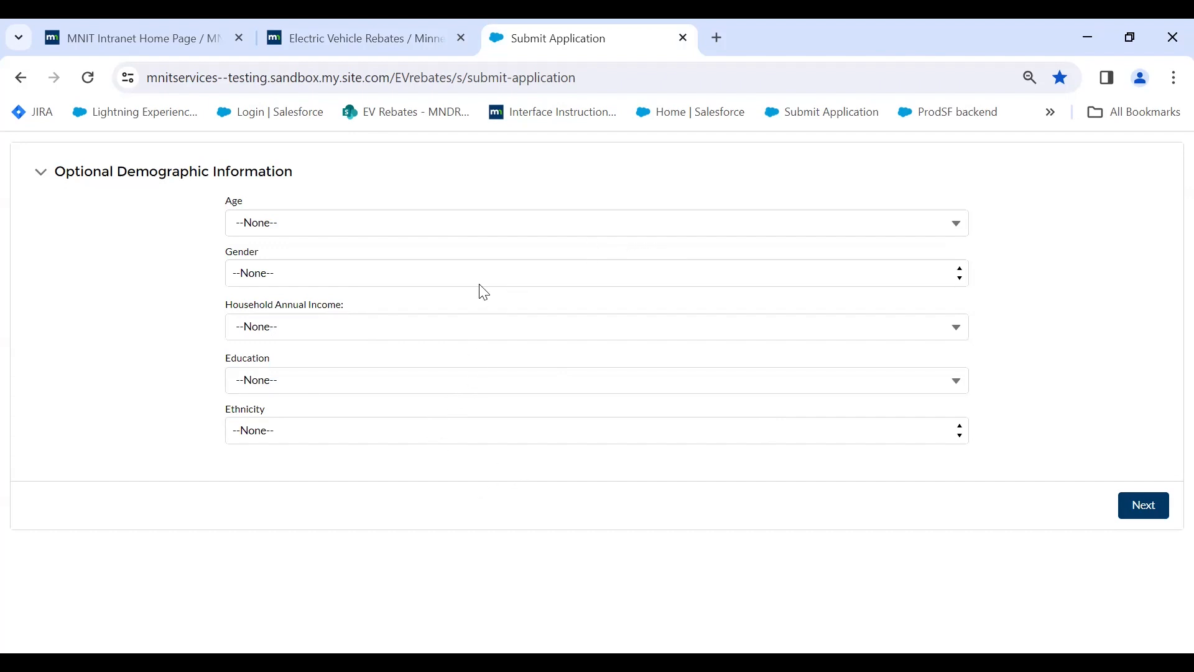
left_click(1144, 506)
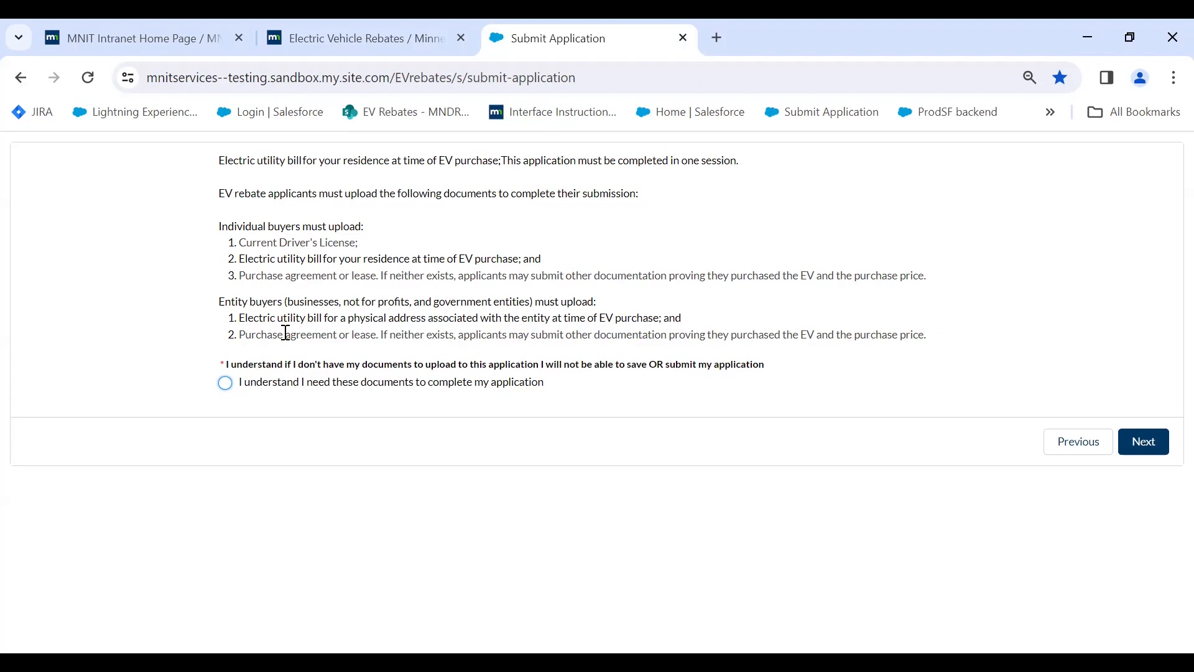
Acknowledge the required documents and set the payee to Individual, the vehicle to New, and leased to Yes.
left_click(226, 383)
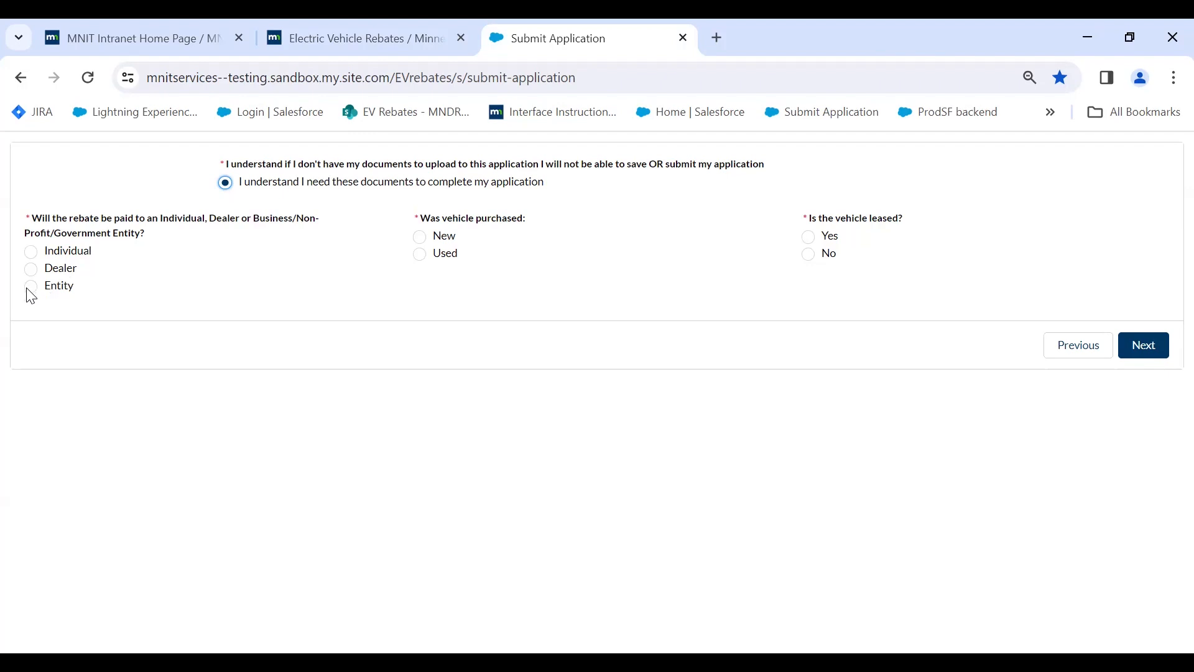
left_click(39, 255)
left_click(424, 258)
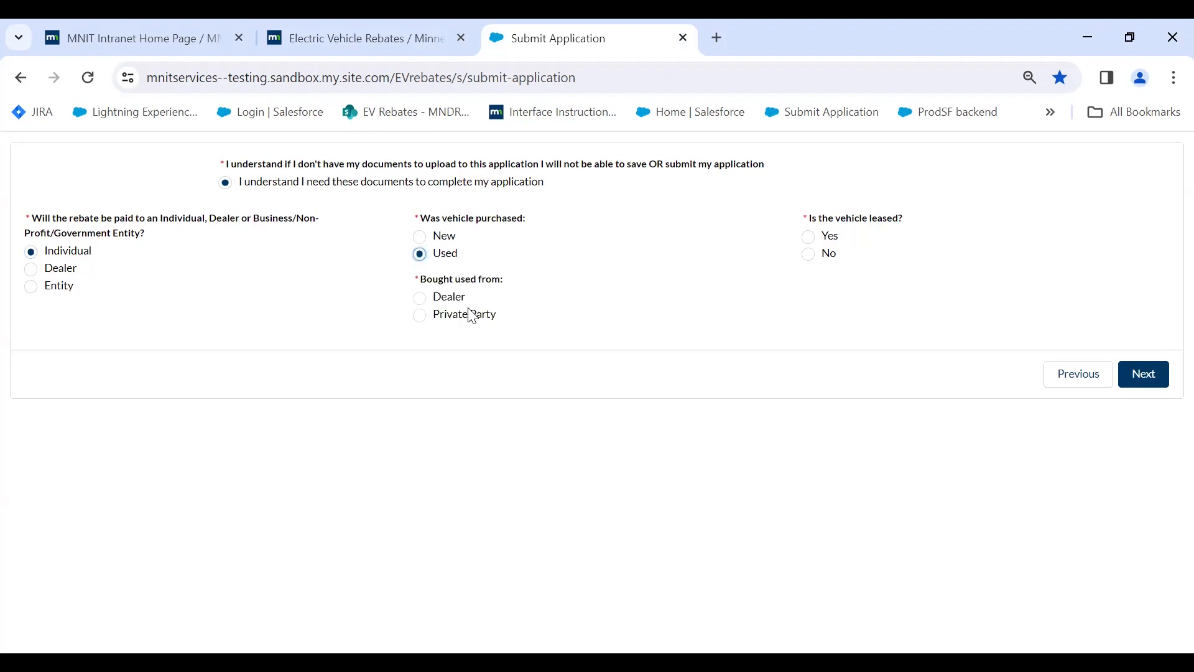
left_click(421, 238)
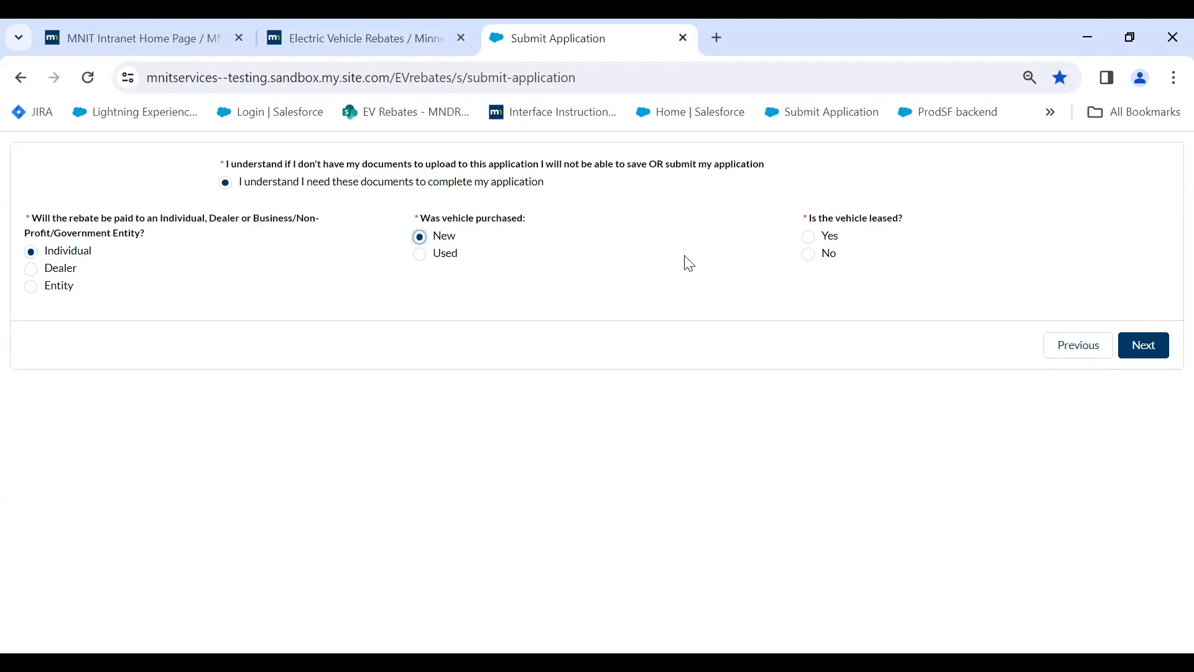
left_click(809, 237)
Enter a lease length of 36 months and 'Dealer A' as the dealership name.
left_click(836, 291)
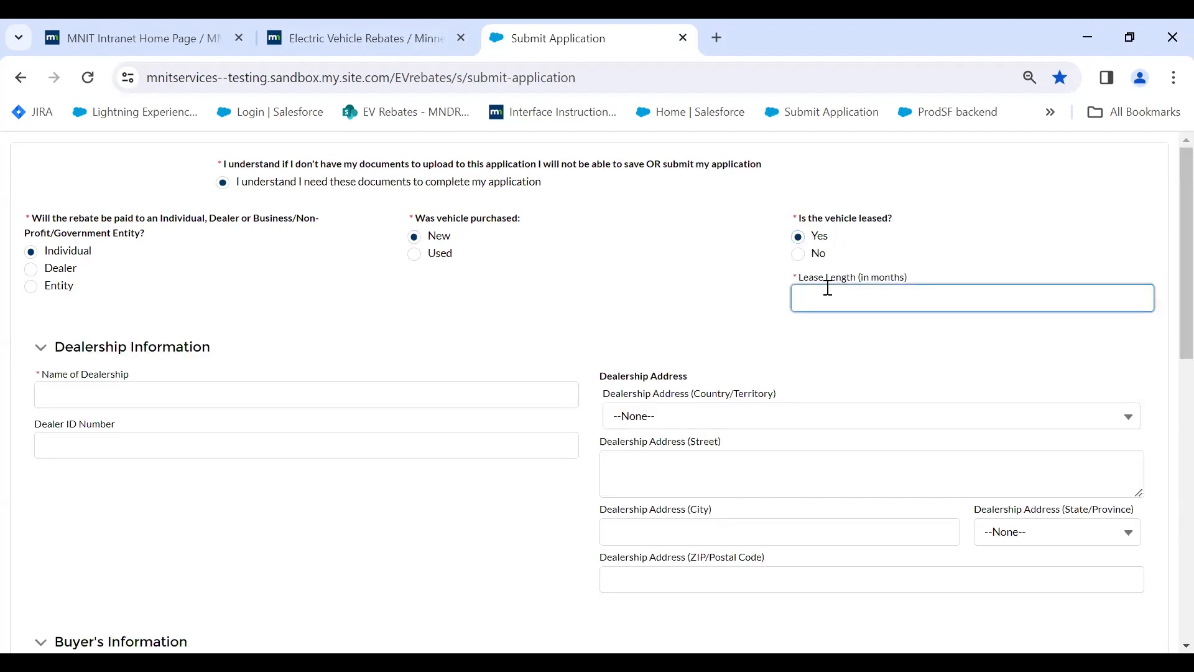
type("36")
left_click(205, 391)
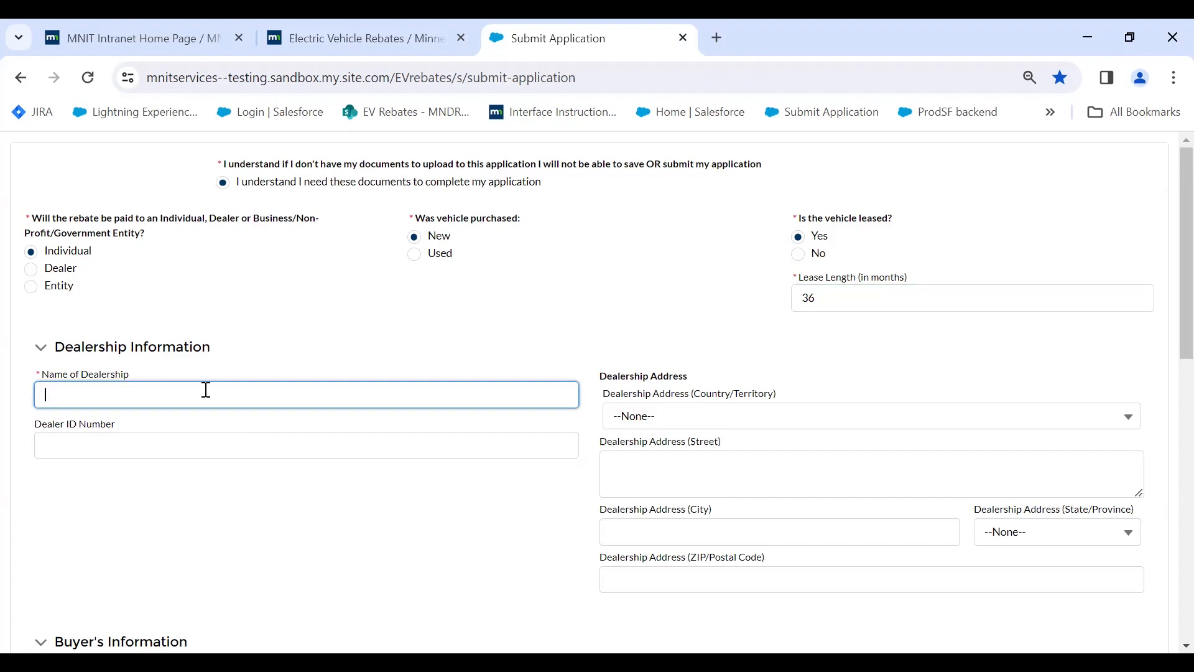
type("Dealer A")
scroll(718, 411, "down", 2)
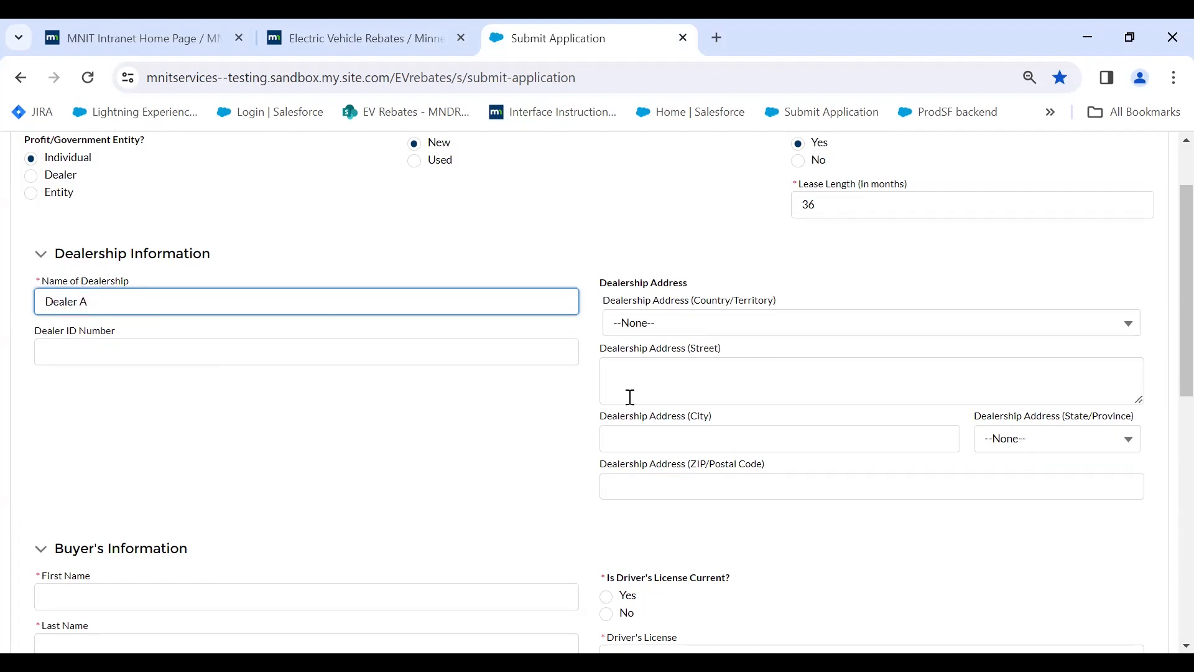
scroll(630, 397, "down", 5)
Enter the buyer's first and last name and confirm the driver's license is current.
left_click(288, 317)
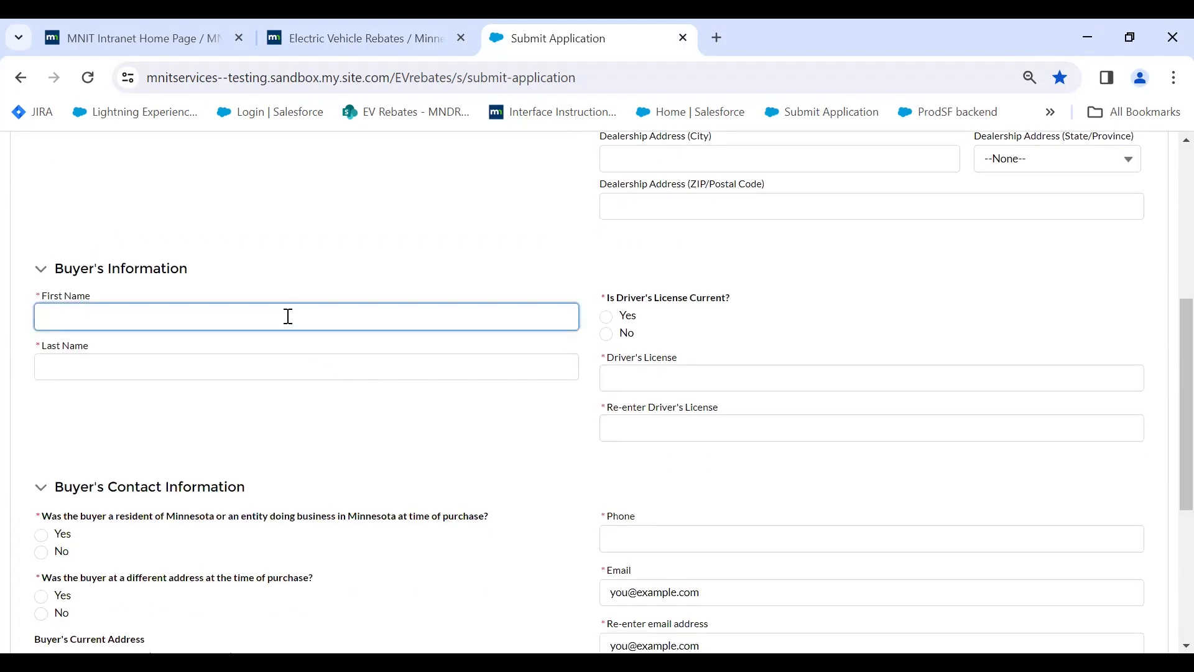
key("Tab")
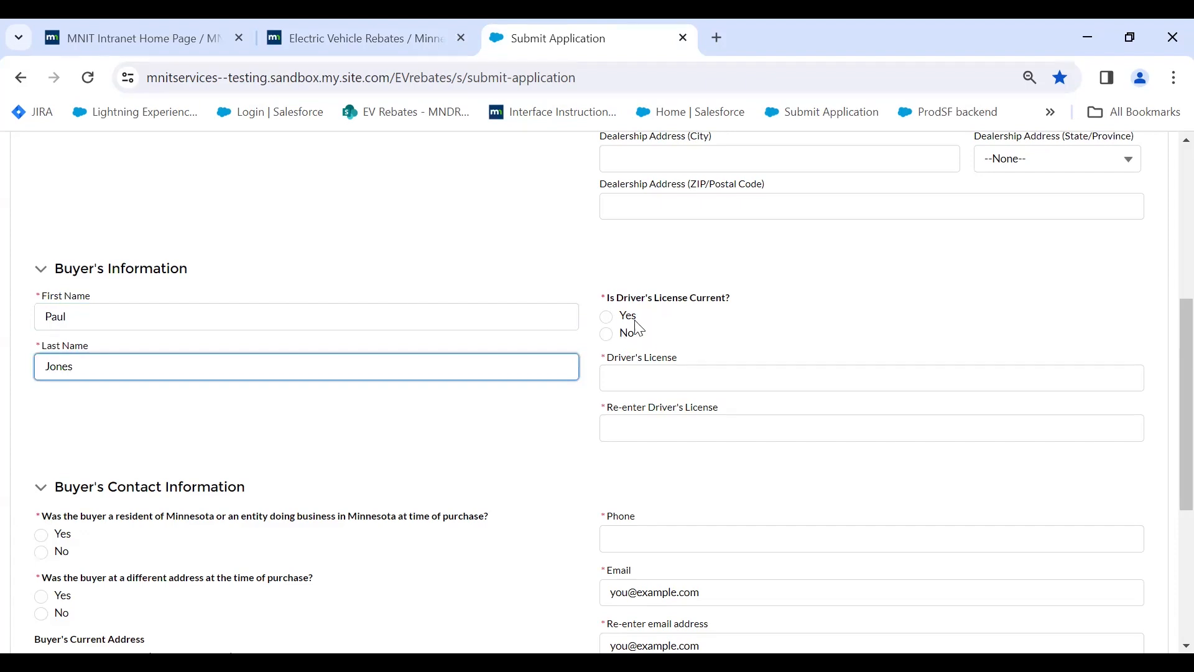
left_click(607, 316)
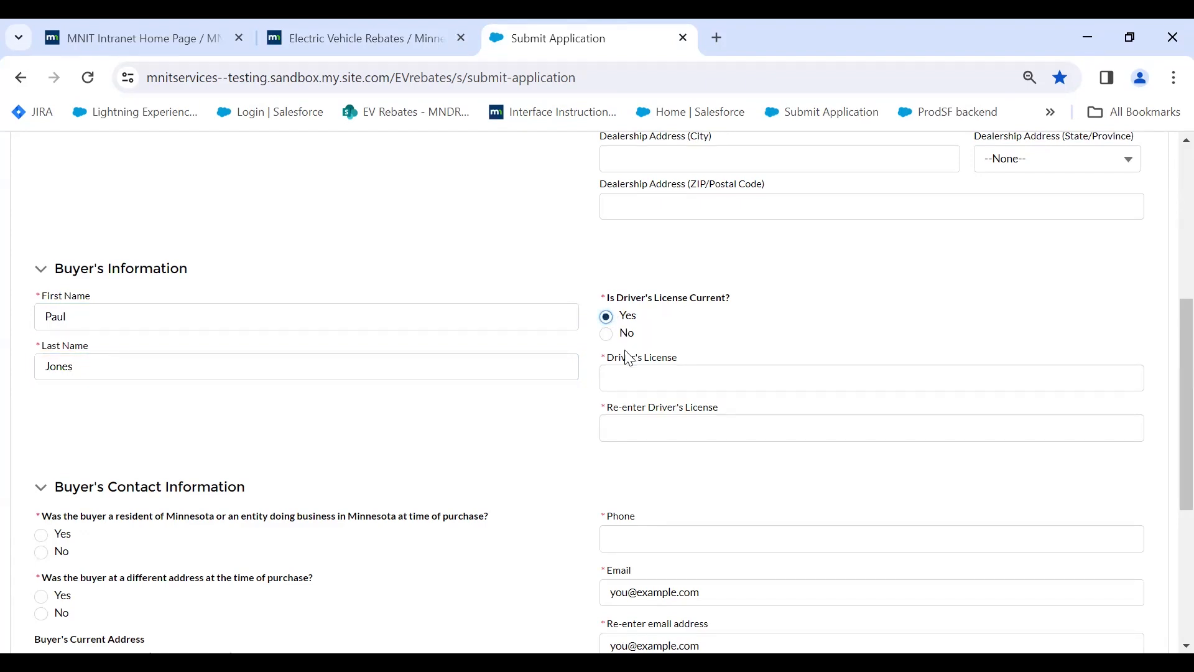
Enter the driver's license number and a matching re-entry, checking that the mismatch error clears.
left_click(636, 376)
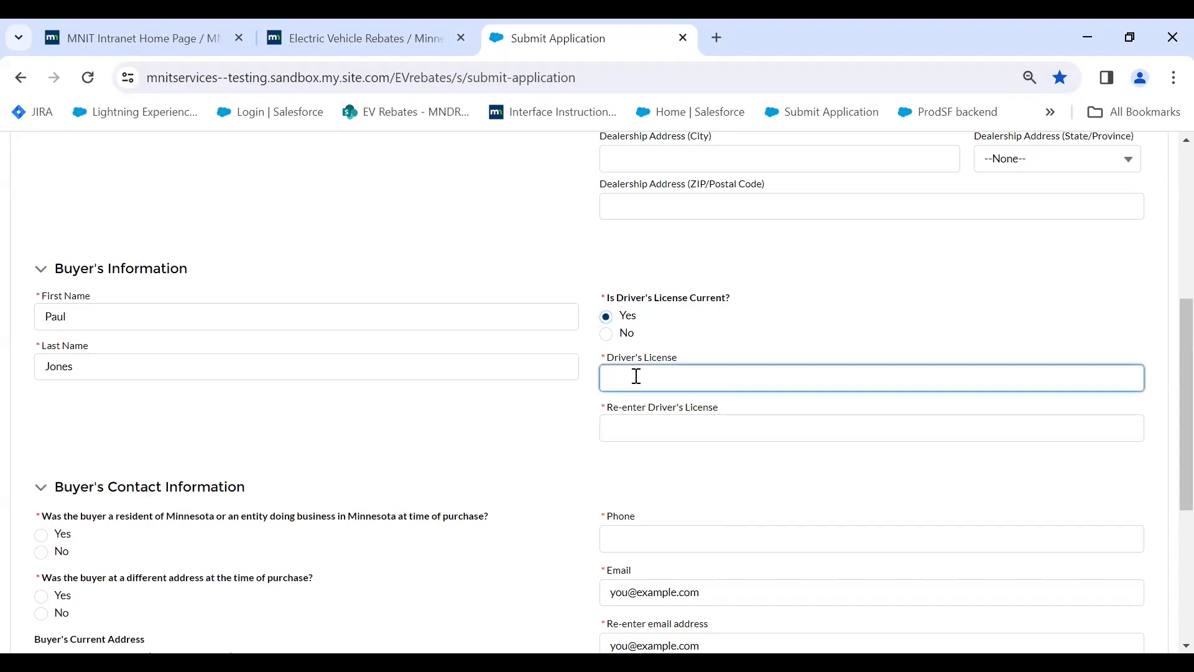
type("A")
key("BackSpace")
type("Q123")
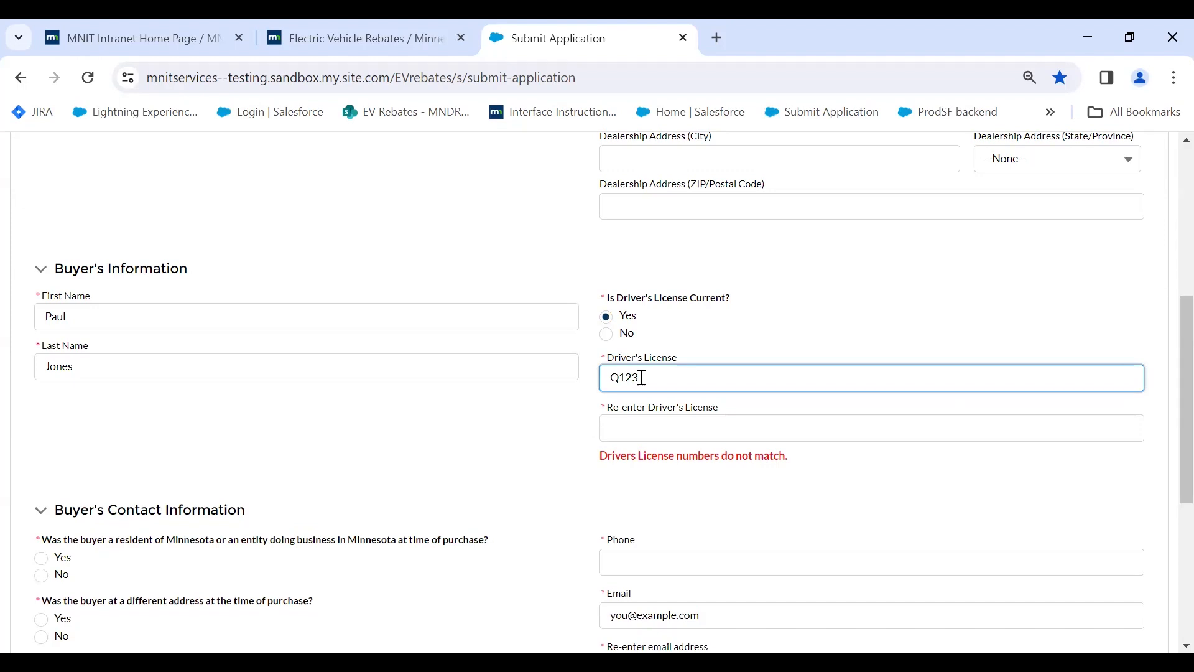
left_click(653, 432)
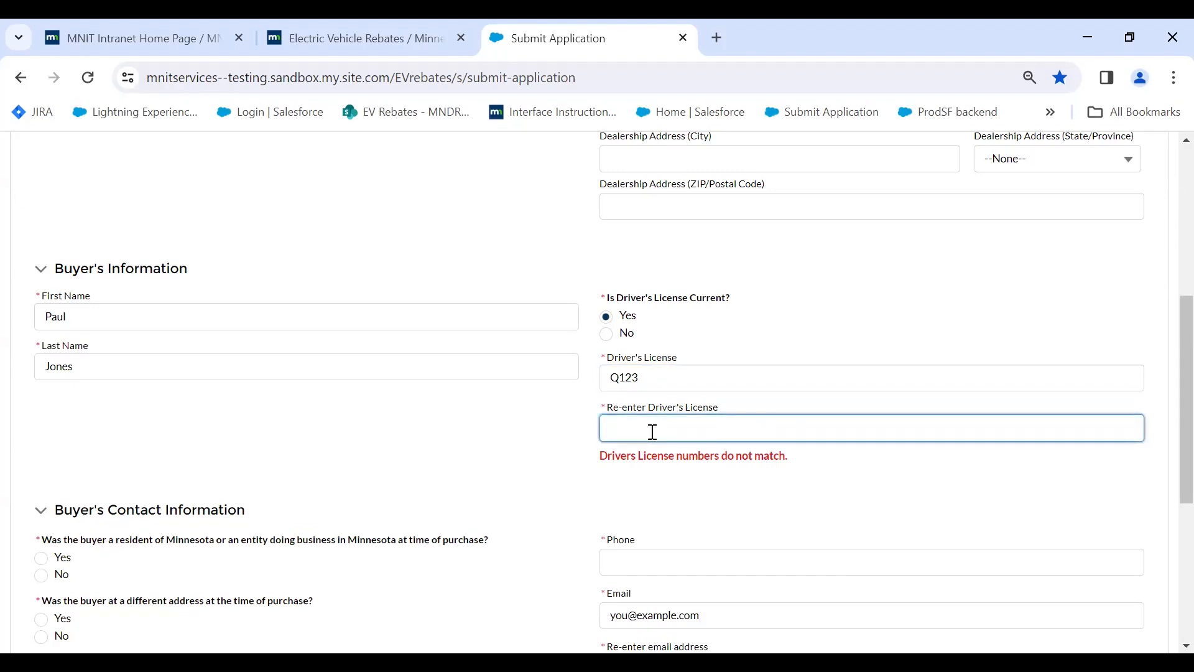
type("Q123")
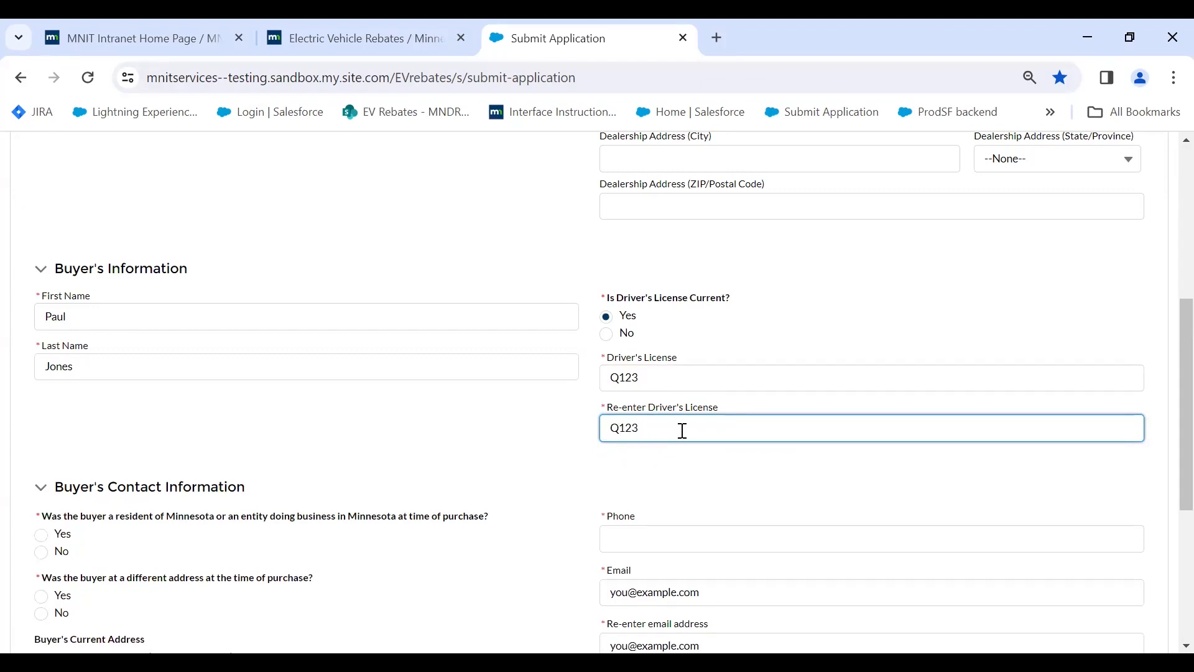
key("BackSpace")
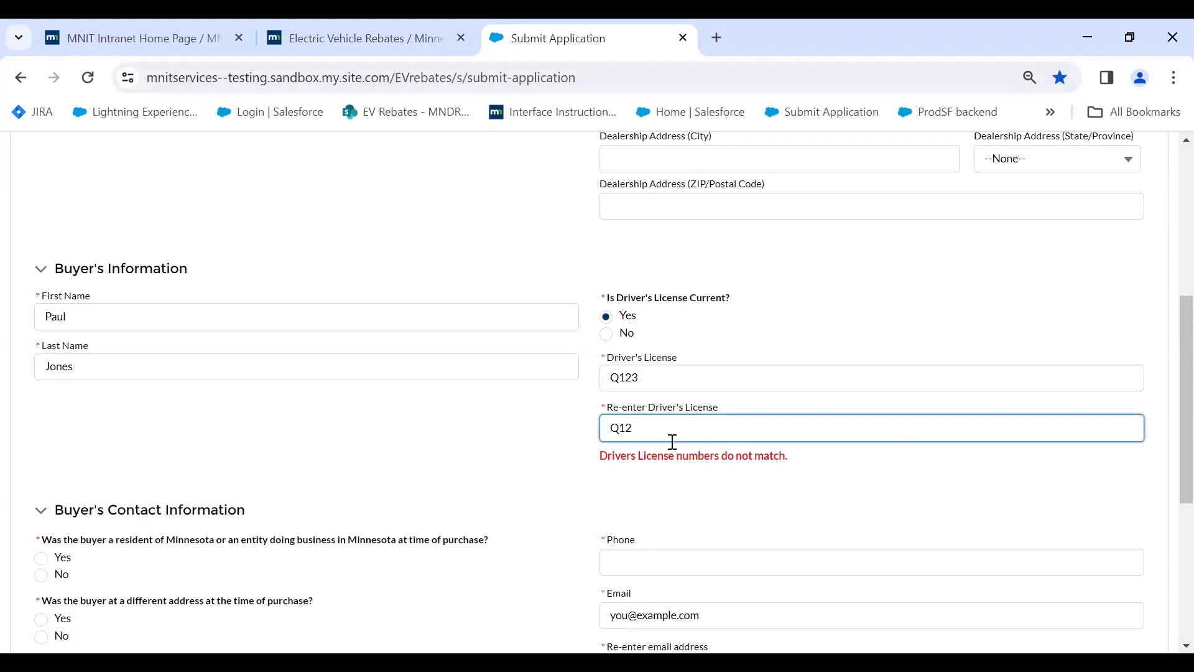
type("3")
scroll(506, 445, "down", 3)
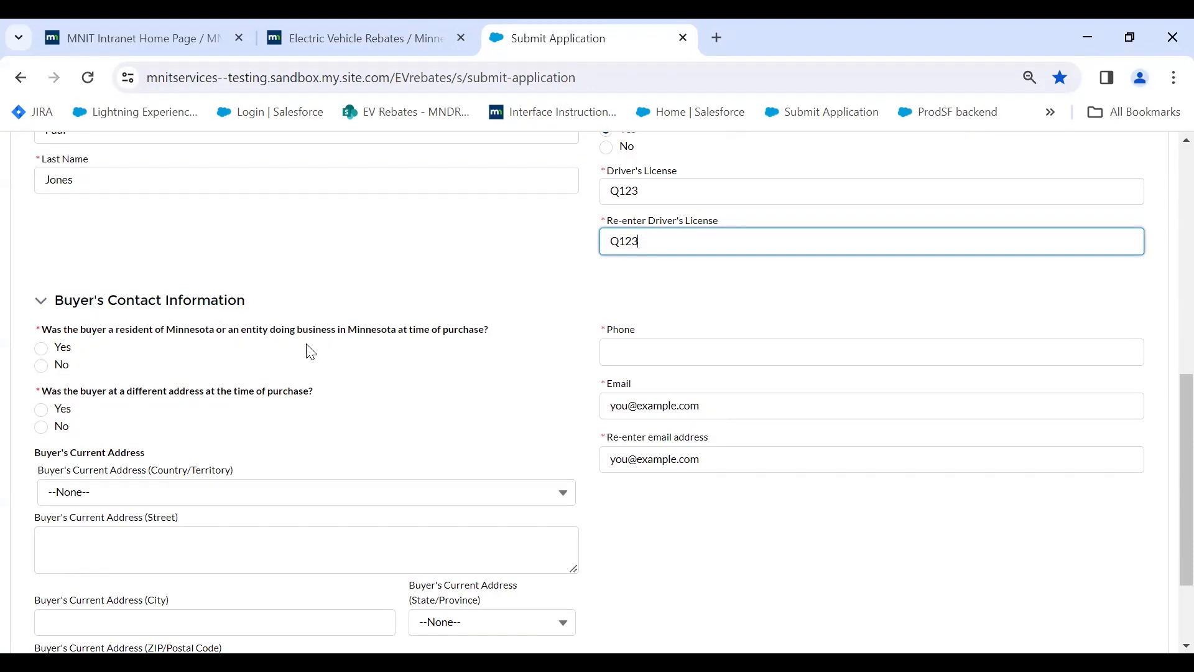
Answer Yes to Minnesota residency at purchase and No to a different address then.
left_click(42, 350)
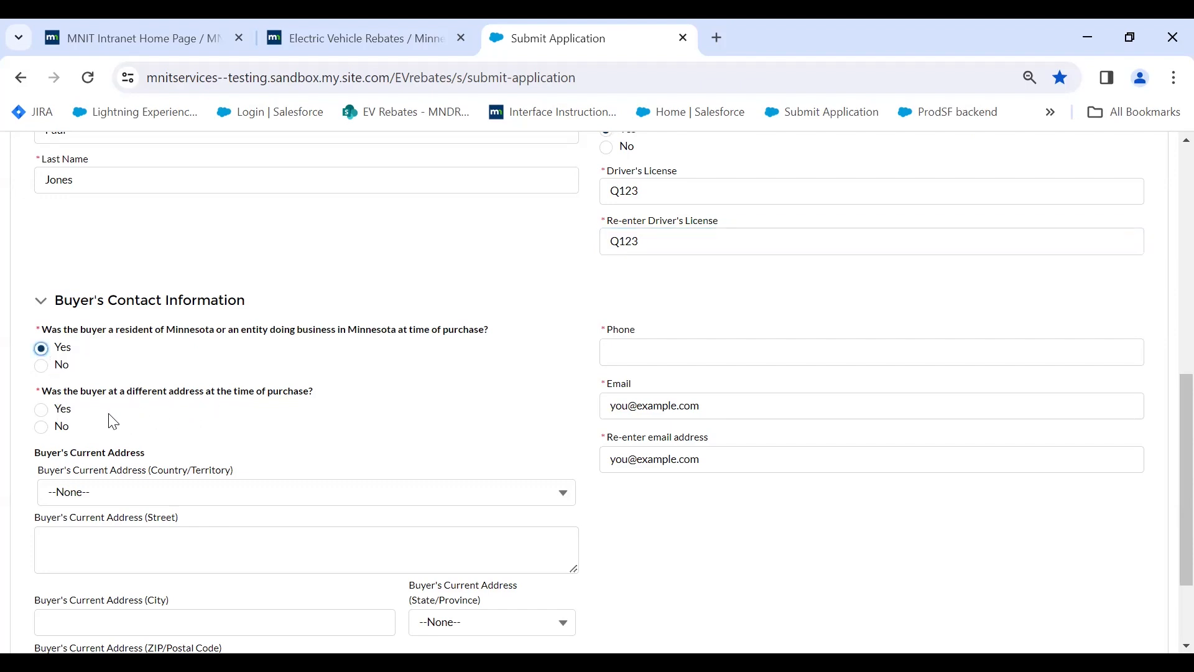
left_click(41, 410)
scroll(149, 421, "down", 6)
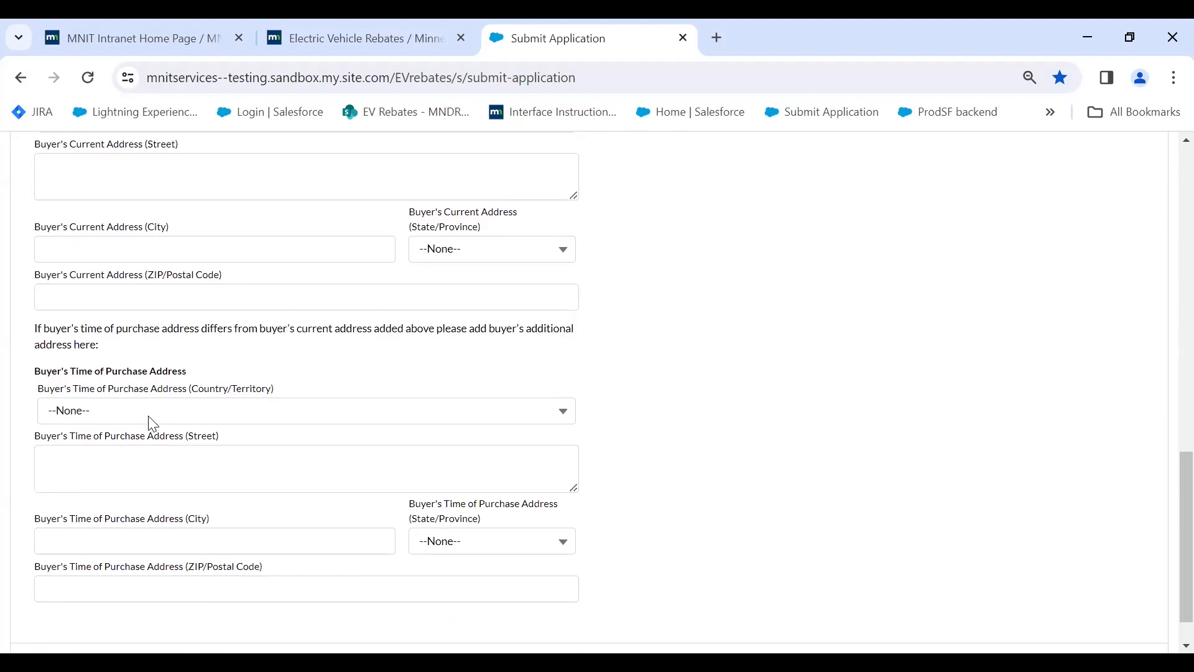
scroll(358, 510, "up", 5)
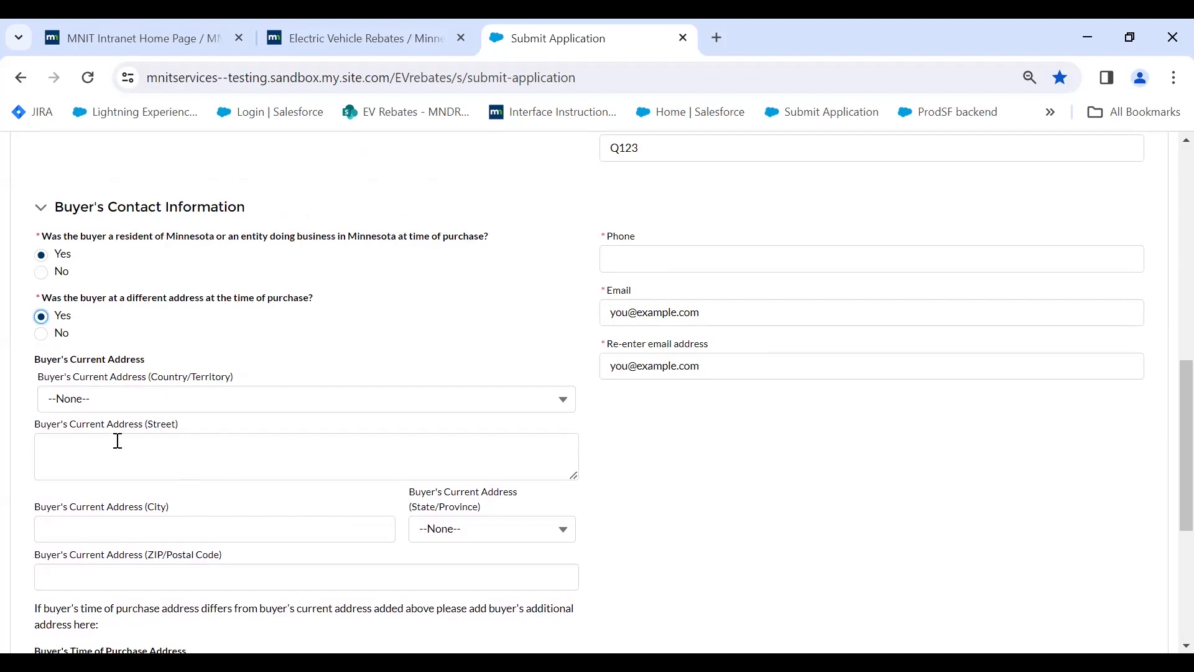
left_click(44, 334)
Set the current address country to United States and enter the street address.
scroll(112, 606, "down", 1)
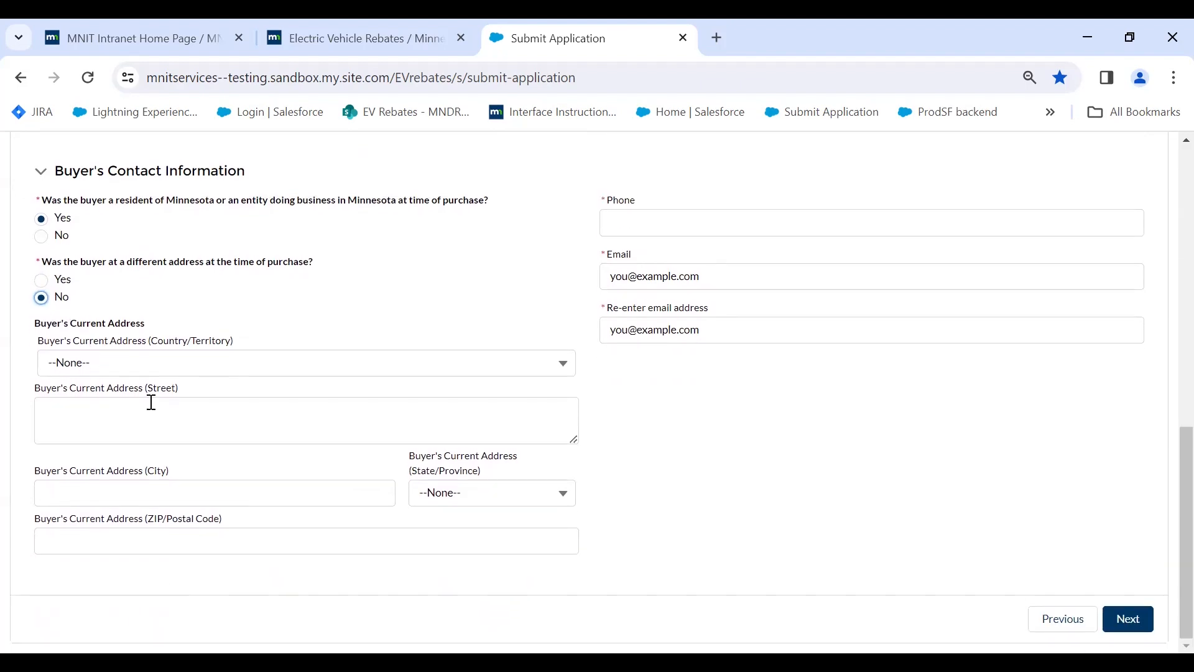
left_click(234, 426)
left_click(262, 366)
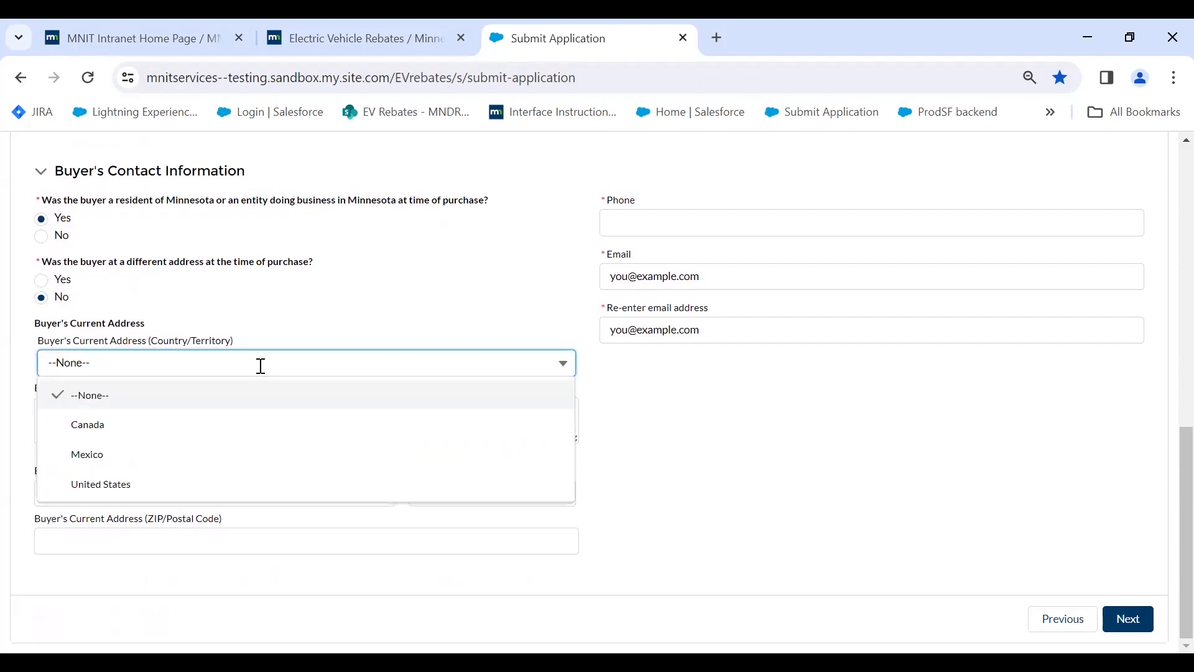
left_click(181, 484)
left_click(182, 403)
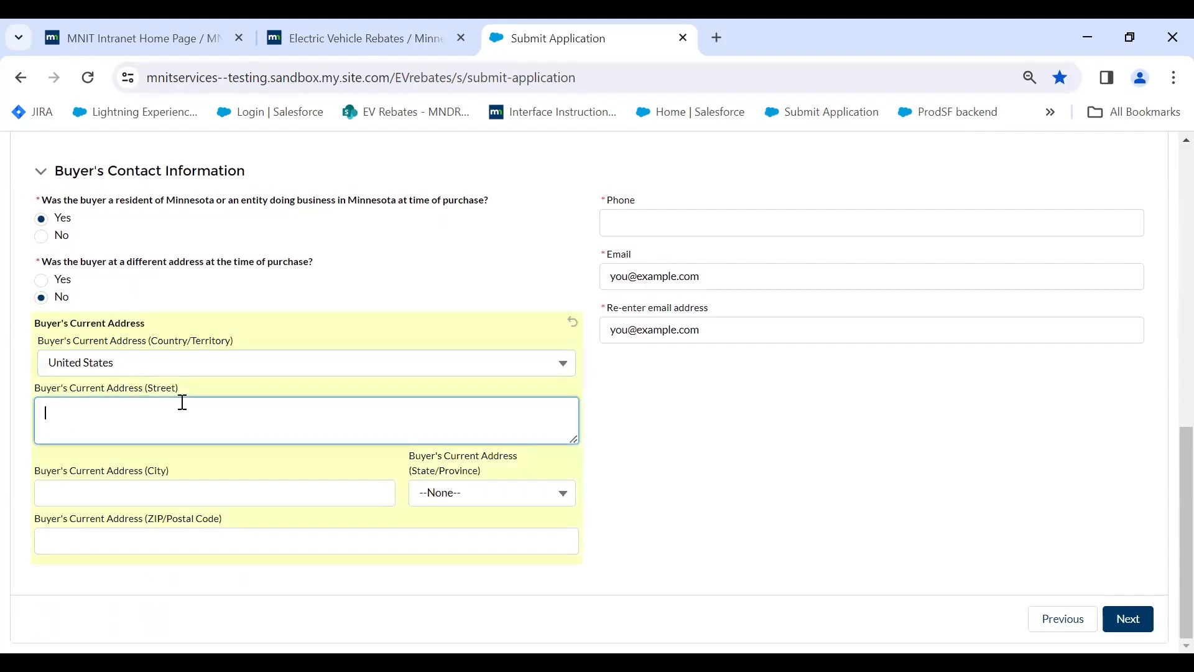
Enter the buyer's city, choose Minnesota as the state, and fill in the ZIP code.
key("Tab")
type("Minne")
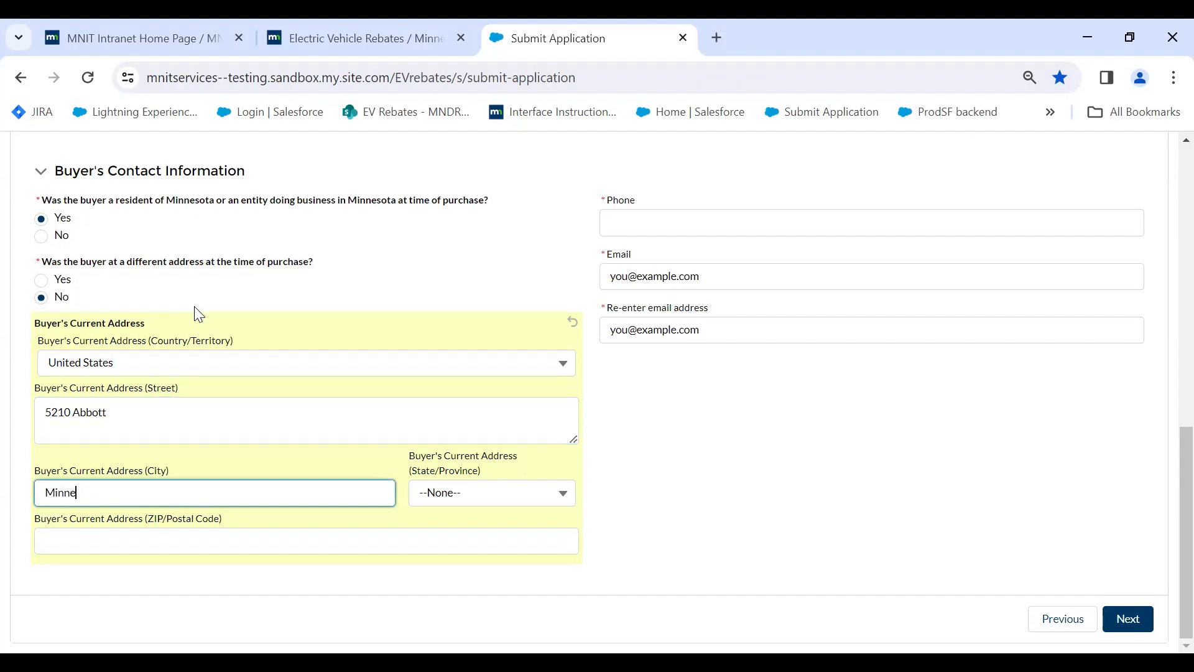
type("aopis")
key("Tab")
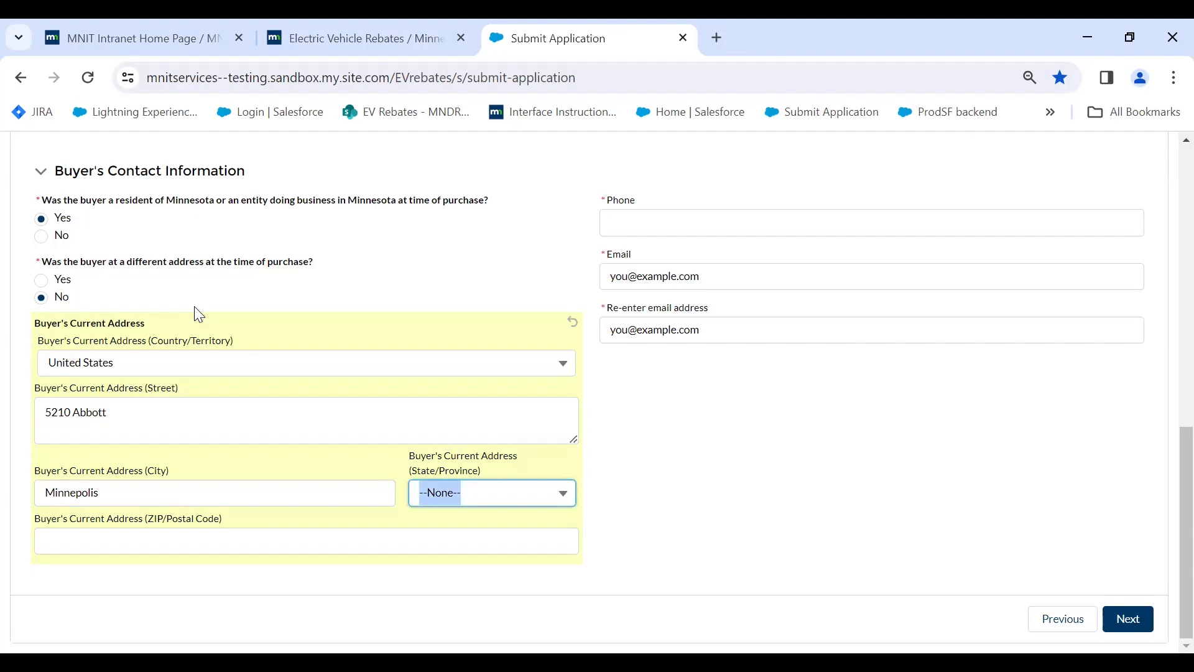
key("m")
key("Down")
key("Down")
key("Down")
key("Down")
key("Down")
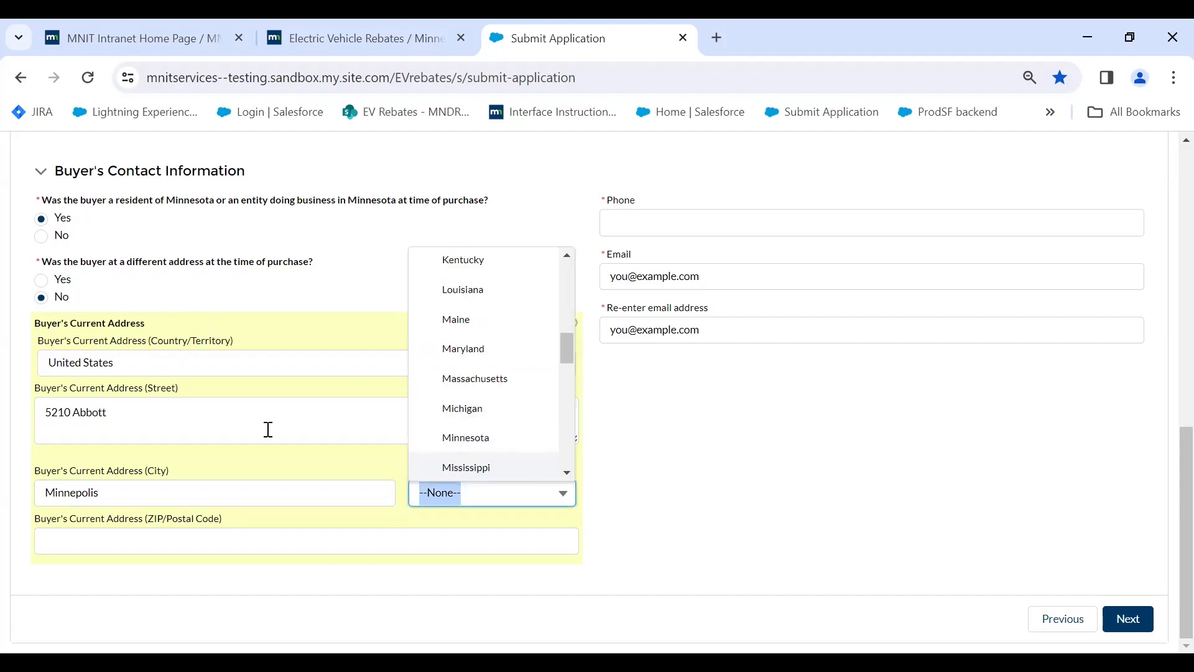
left_click(428, 443)
left_click(291, 530)
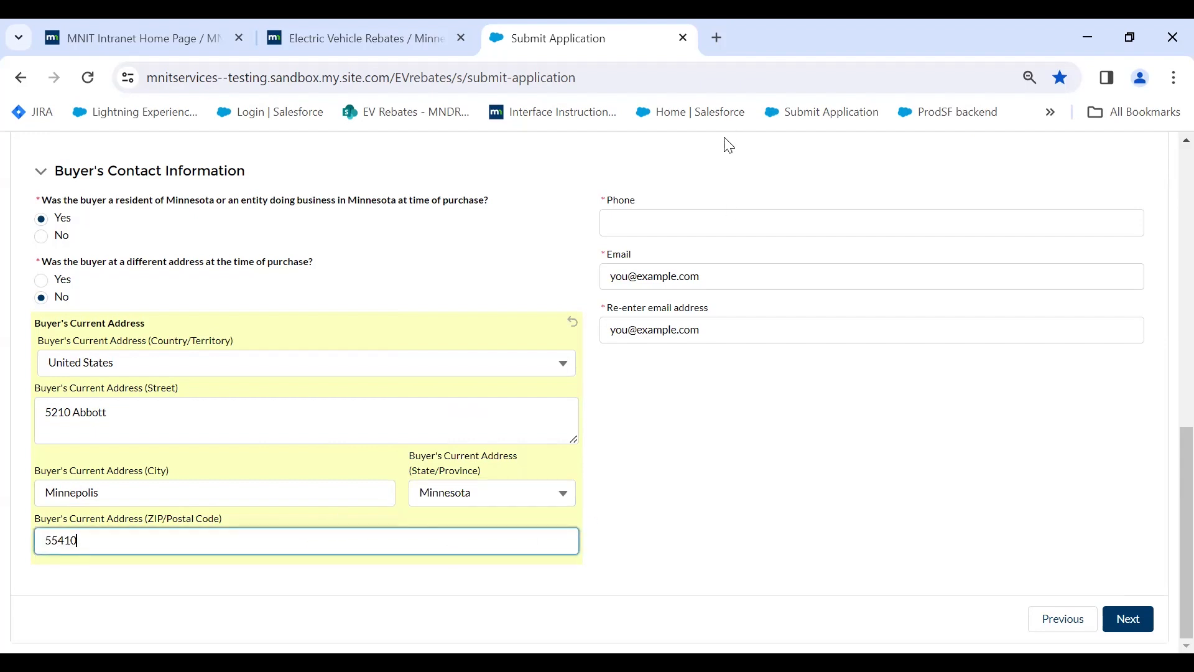
scroll(722, 277, "up", 3)
Enter the buyer's phone number and e-mail address, pasting the e-mail into the confirmation field.
left_click(669, 409)
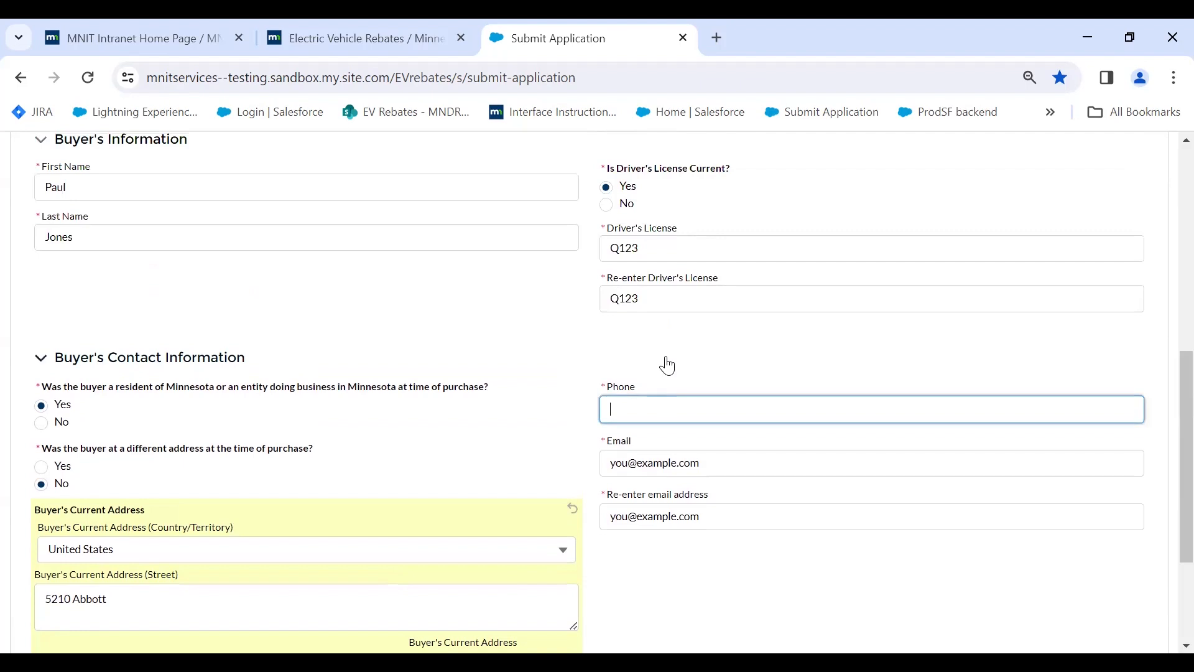
type("6129999999")
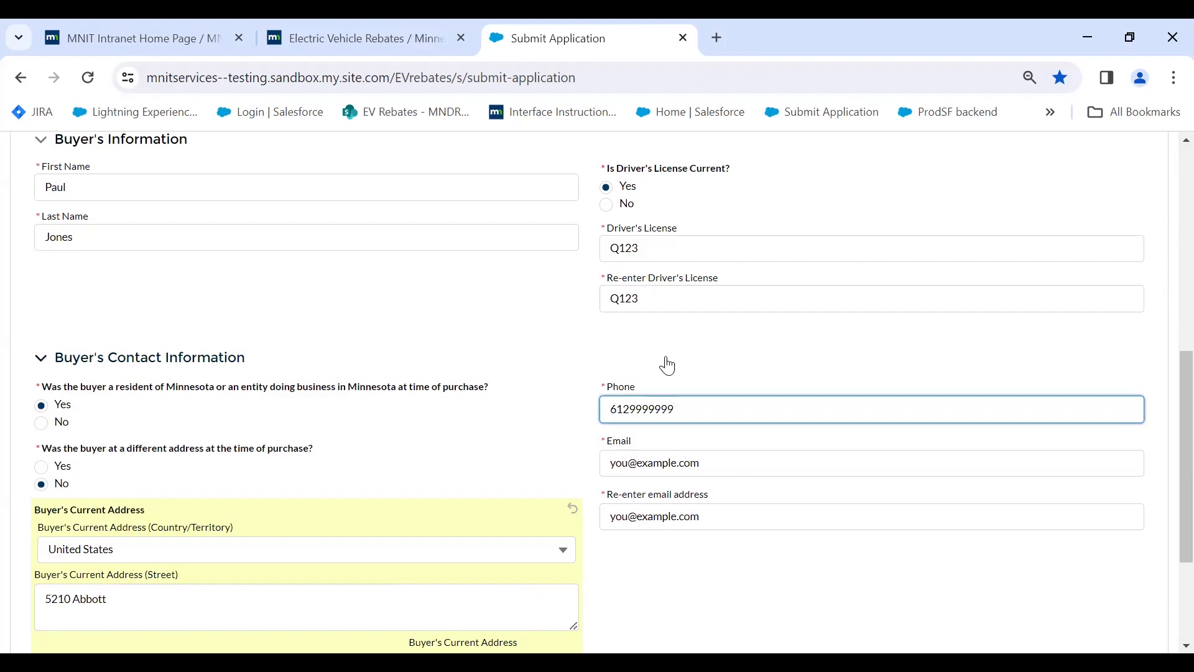
key("Tab")
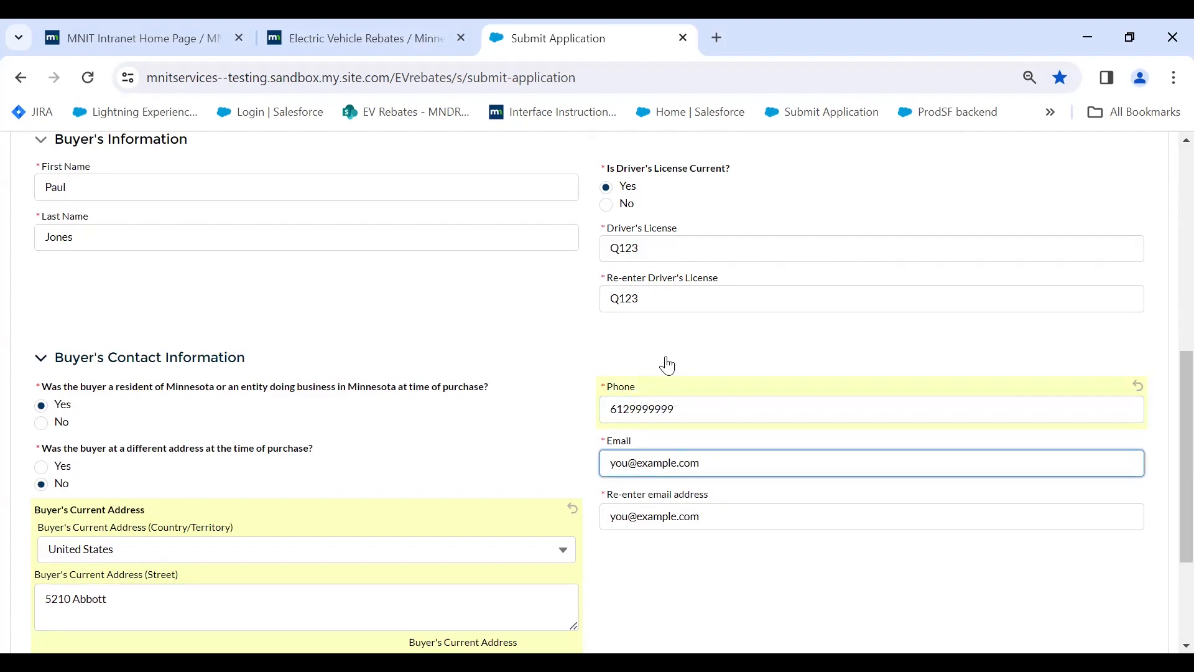
key("ctrl+a")
key("ctrl+c")
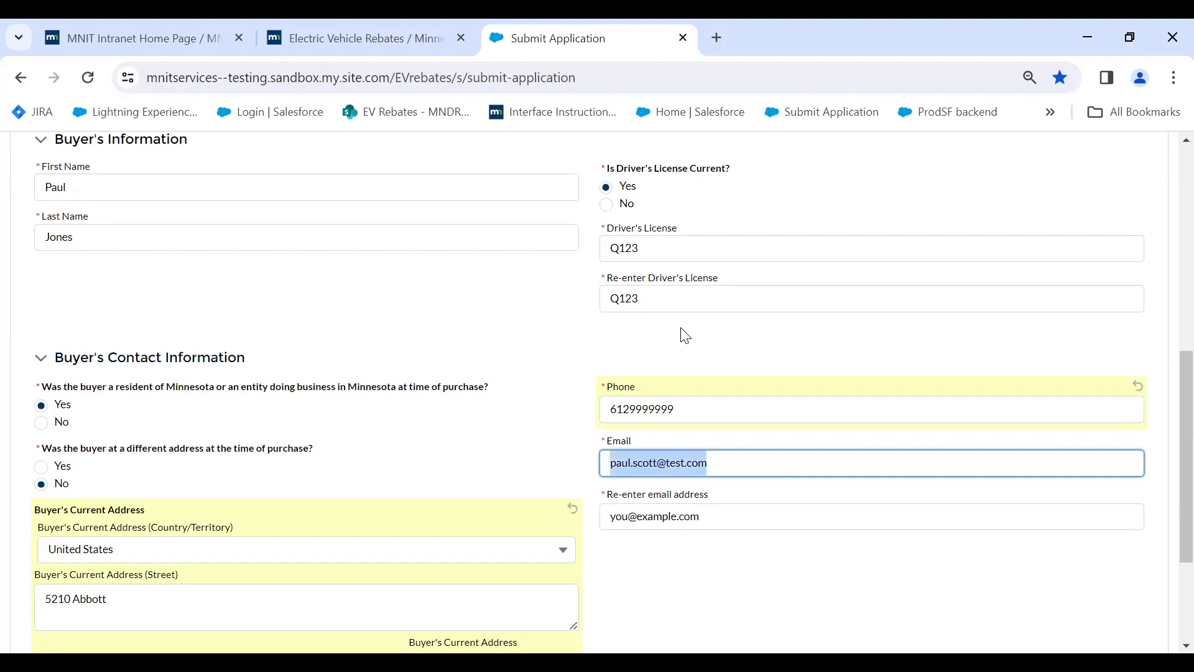
left_click(701, 516)
key("ctrl+v")
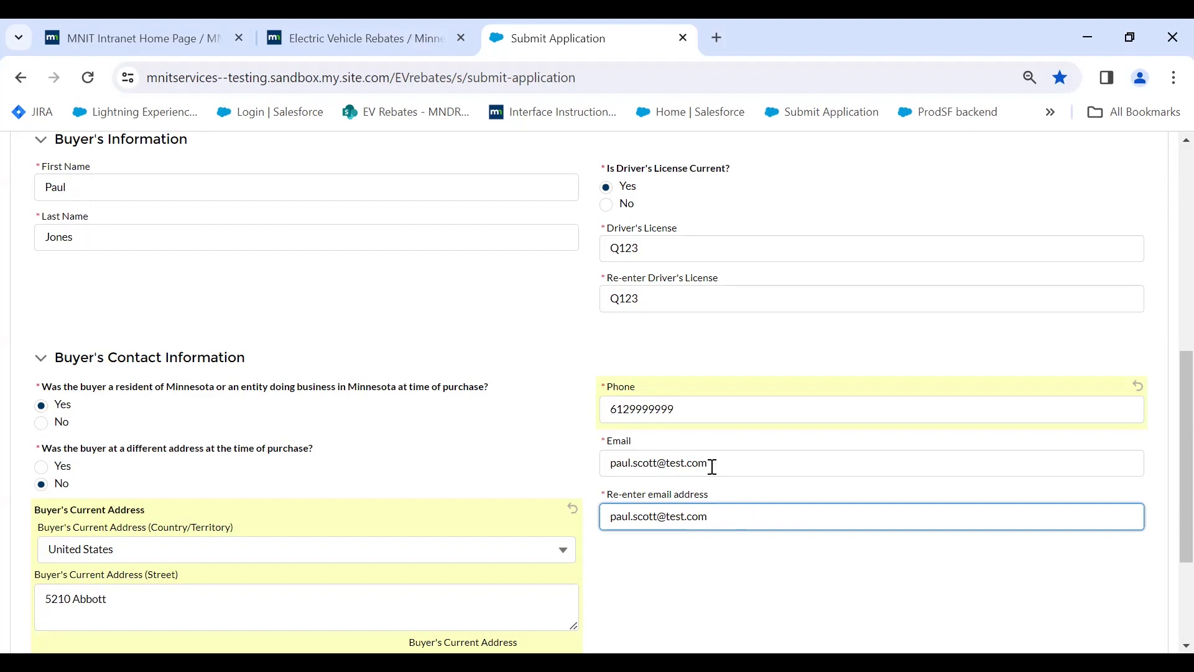
Continue to the Electric Vehicle Information page of the application.
scroll(709, 510, "down", 2)
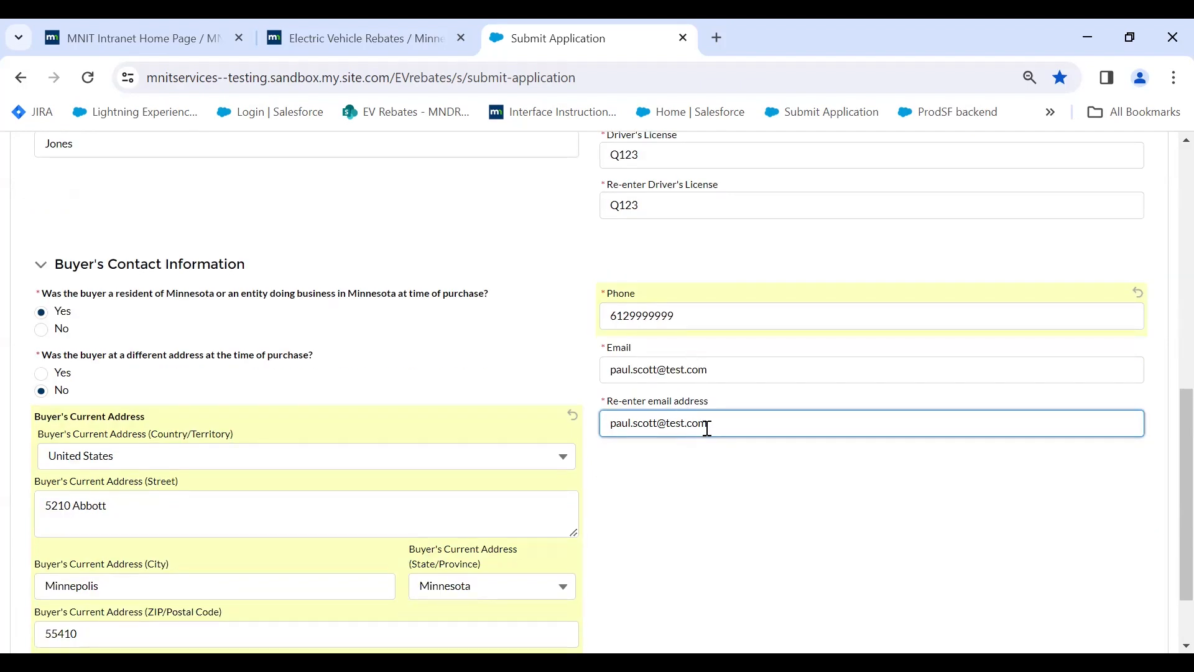
scroll(1113, 589, "down", 2)
left_click(1128, 619)
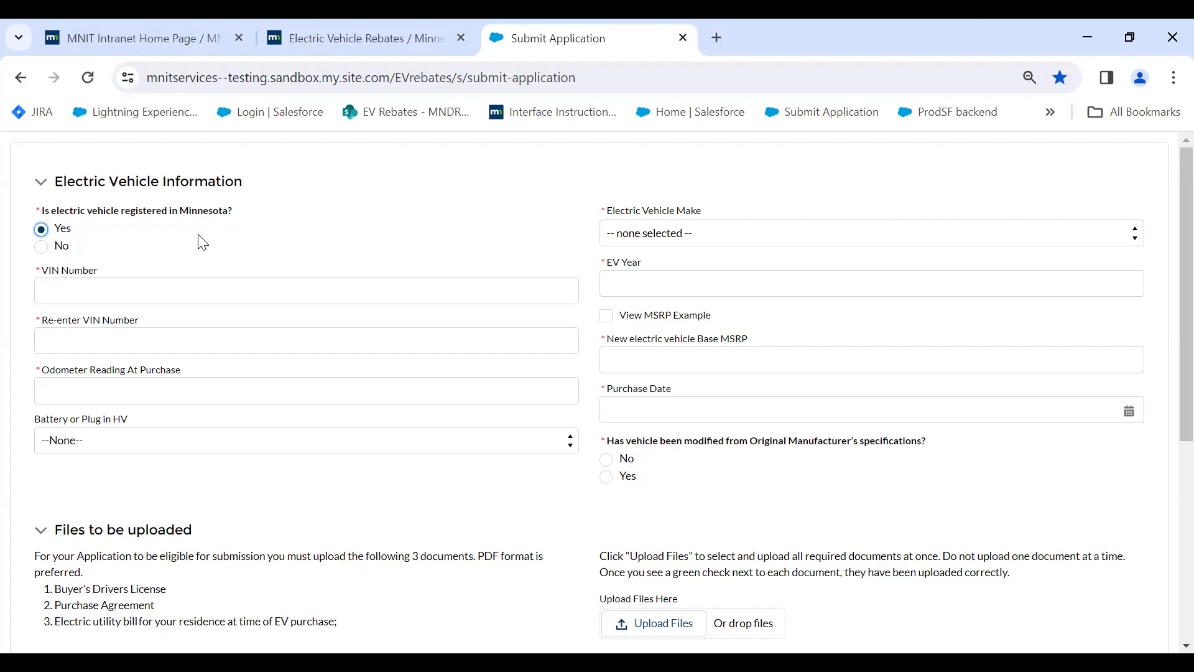
Enter VIN 123 and a matching re-entry, checking the VIN mismatch warning.
left_click(83, 291)
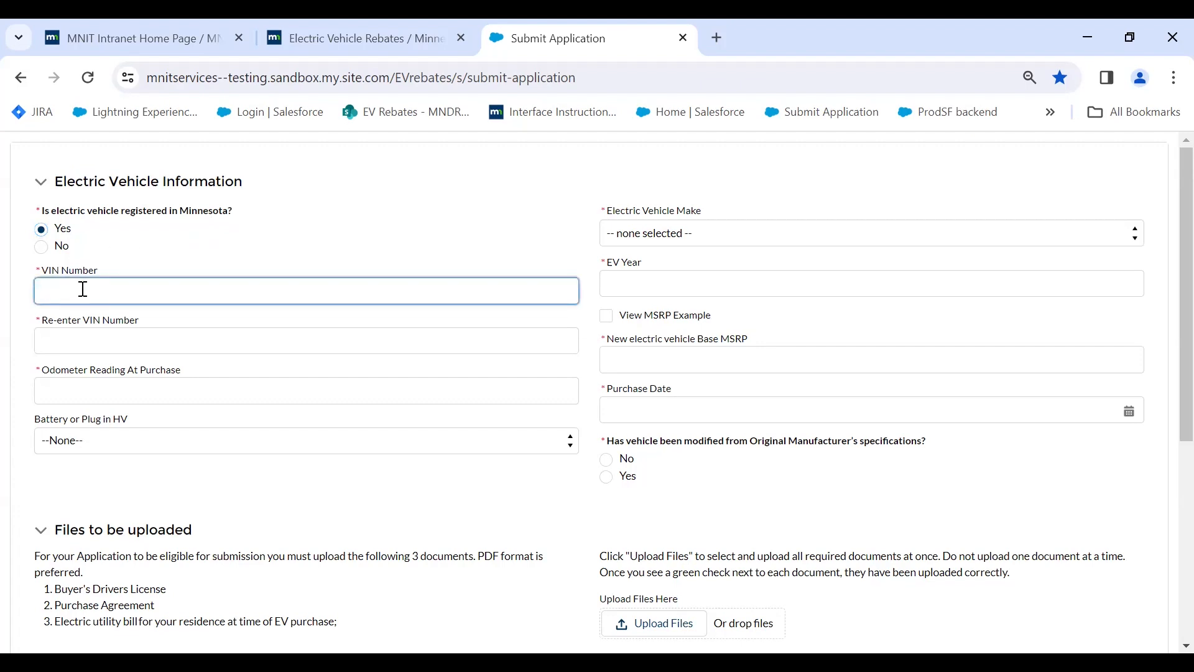
type("123")
key("Tab")
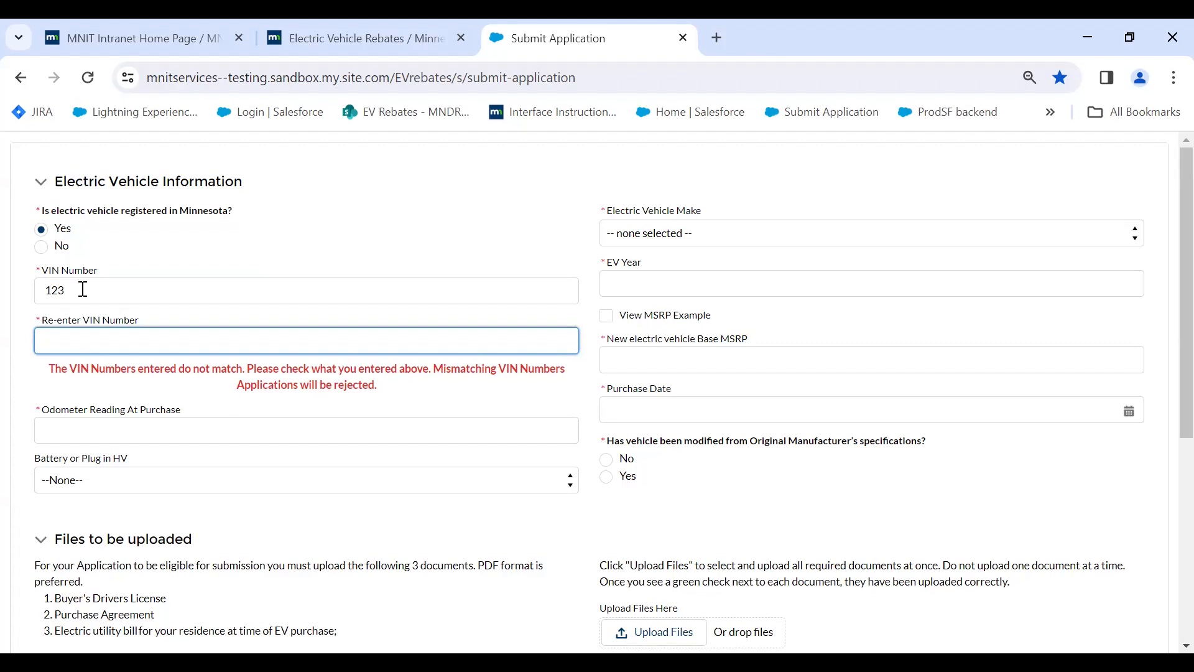
type("123")
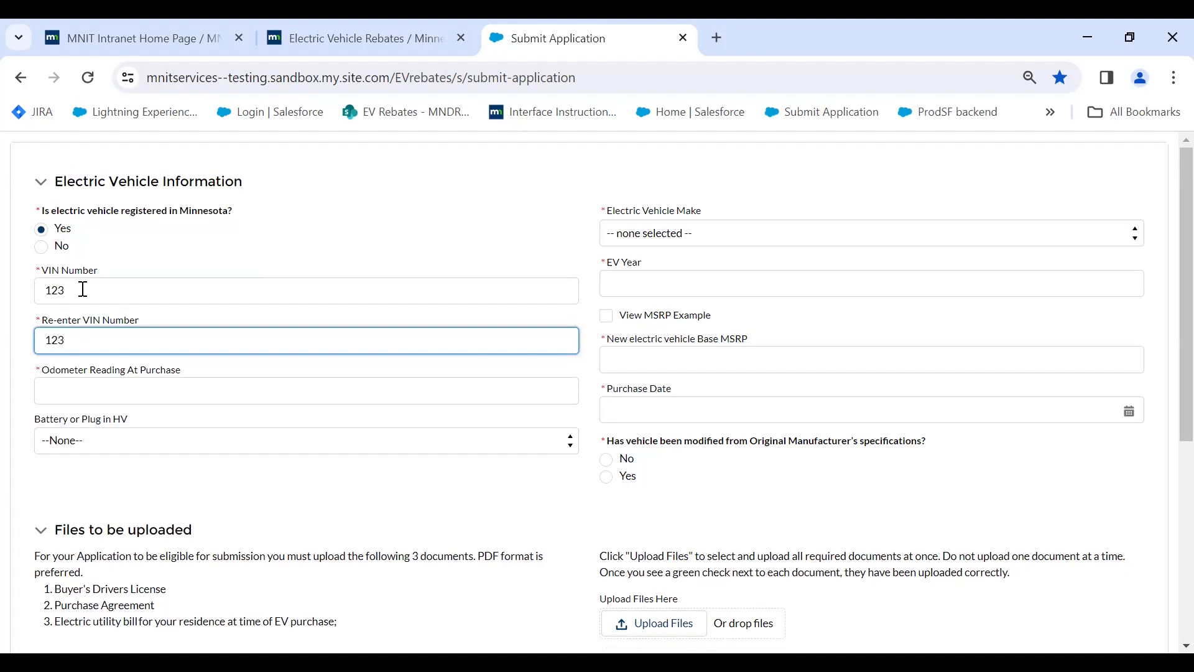
key("BackSpace")
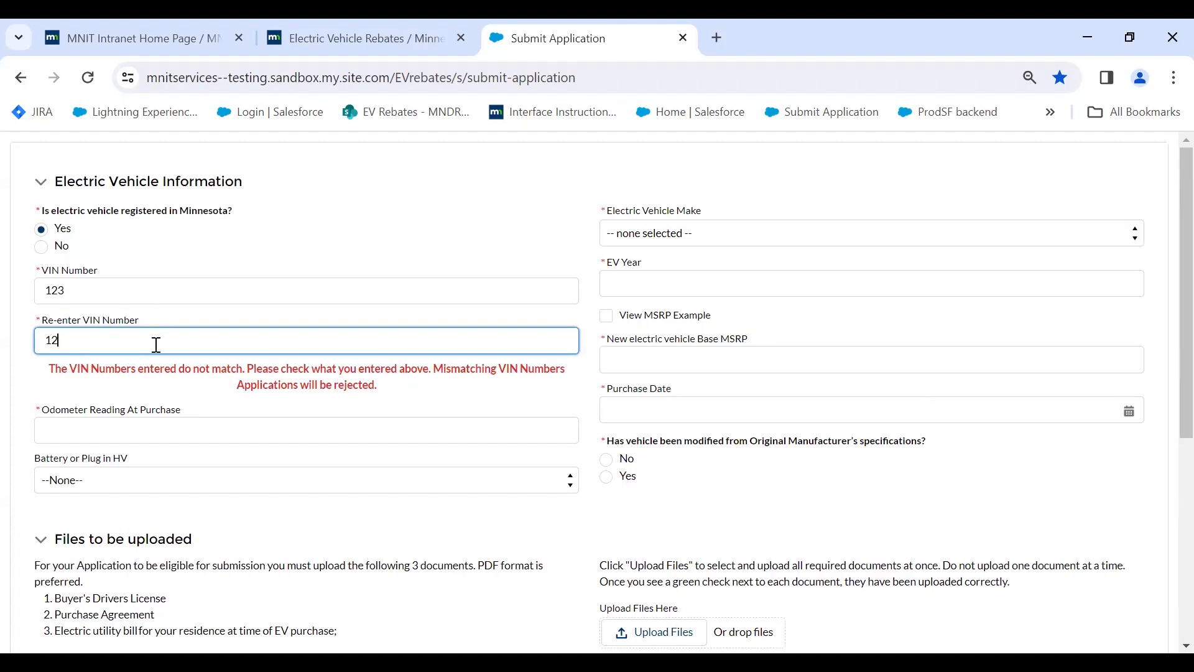
type("3")
scroll(578, 464, "down", 1)
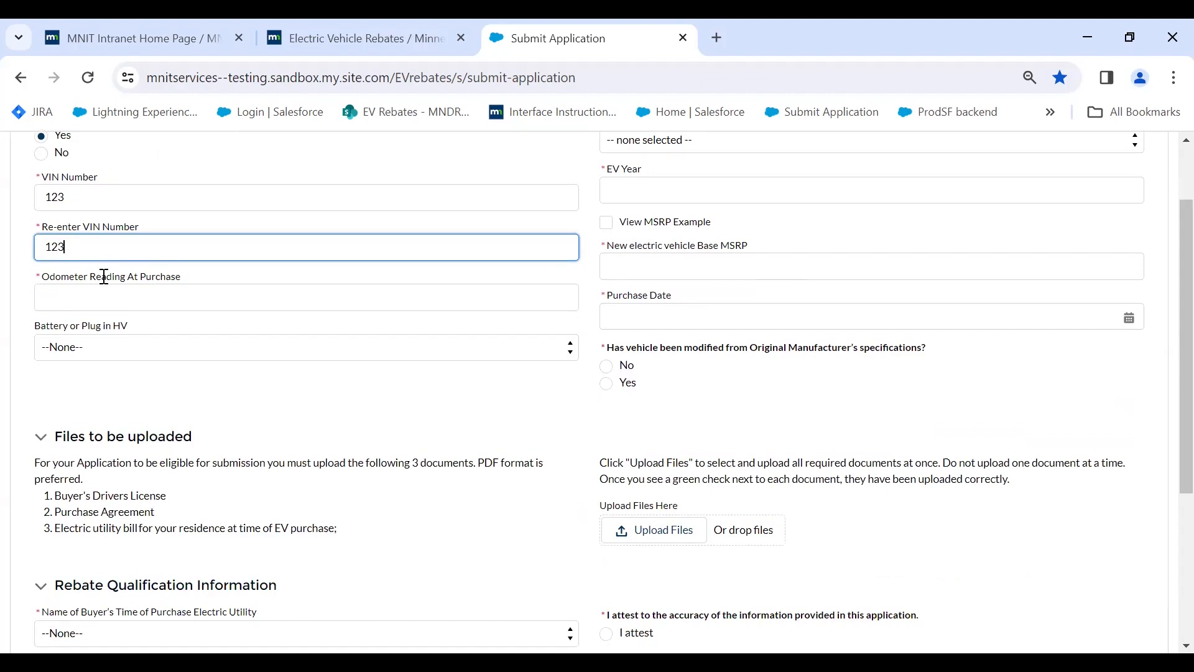
Record an odometer reading of 55.0 at purchase and set the vehicle type to Plug in HV.
left_click(160, 304)
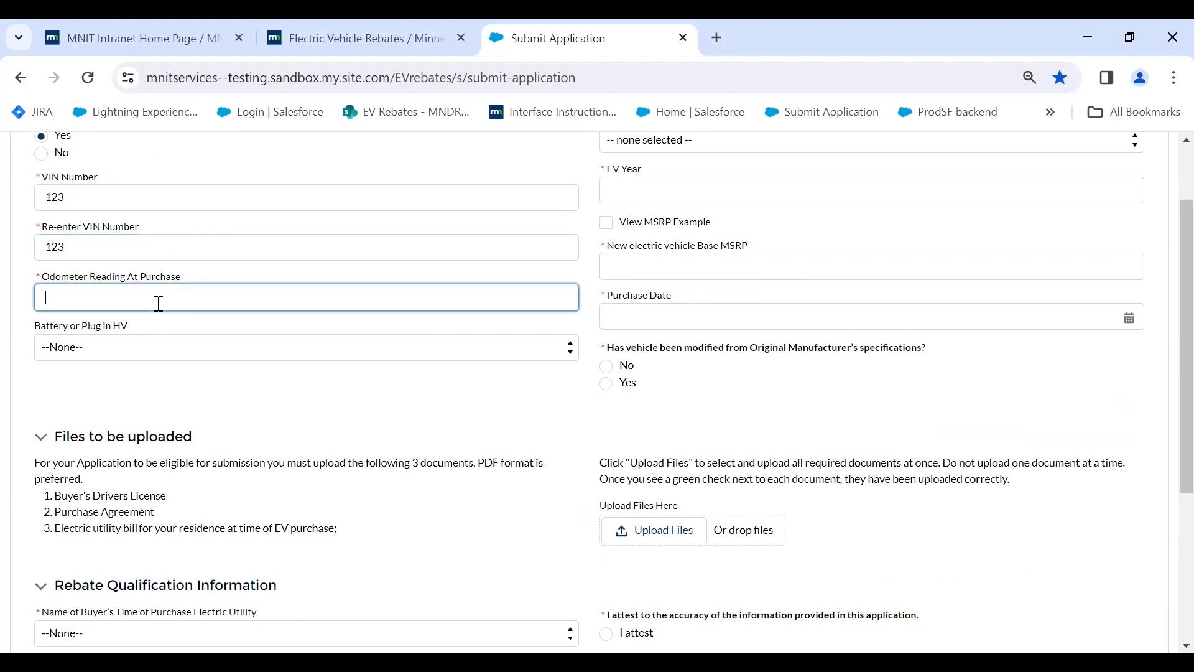
type("55")
left_click(142, 346)
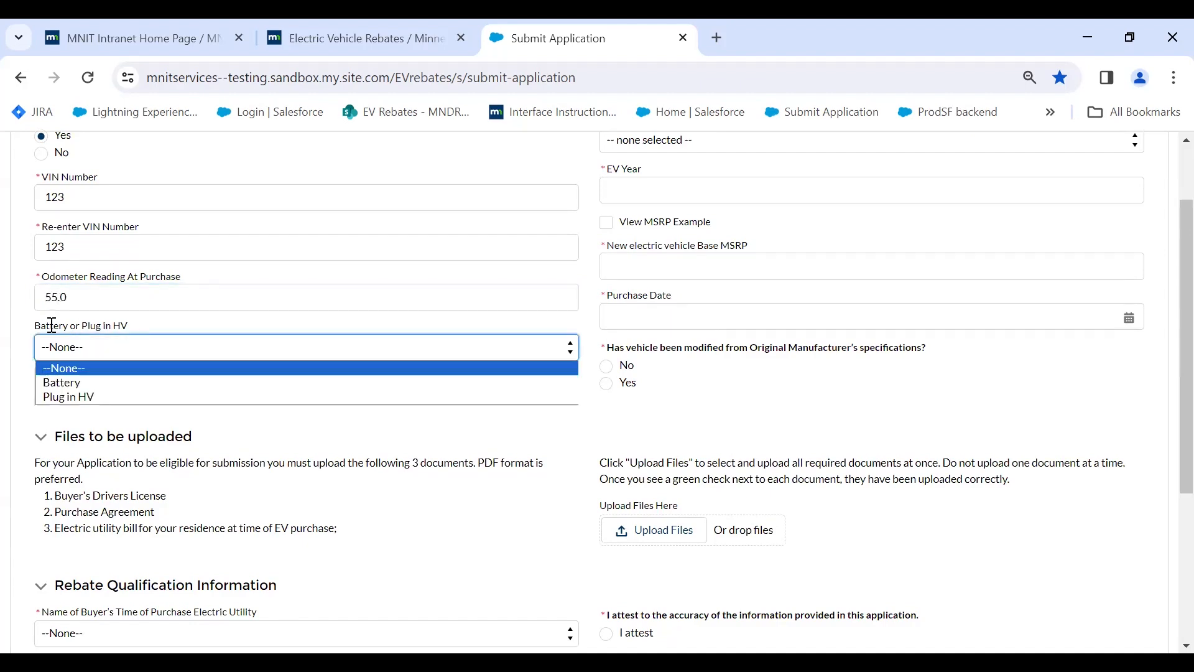
left_click(102, 401)
scroll(576, 469, "up", 1)
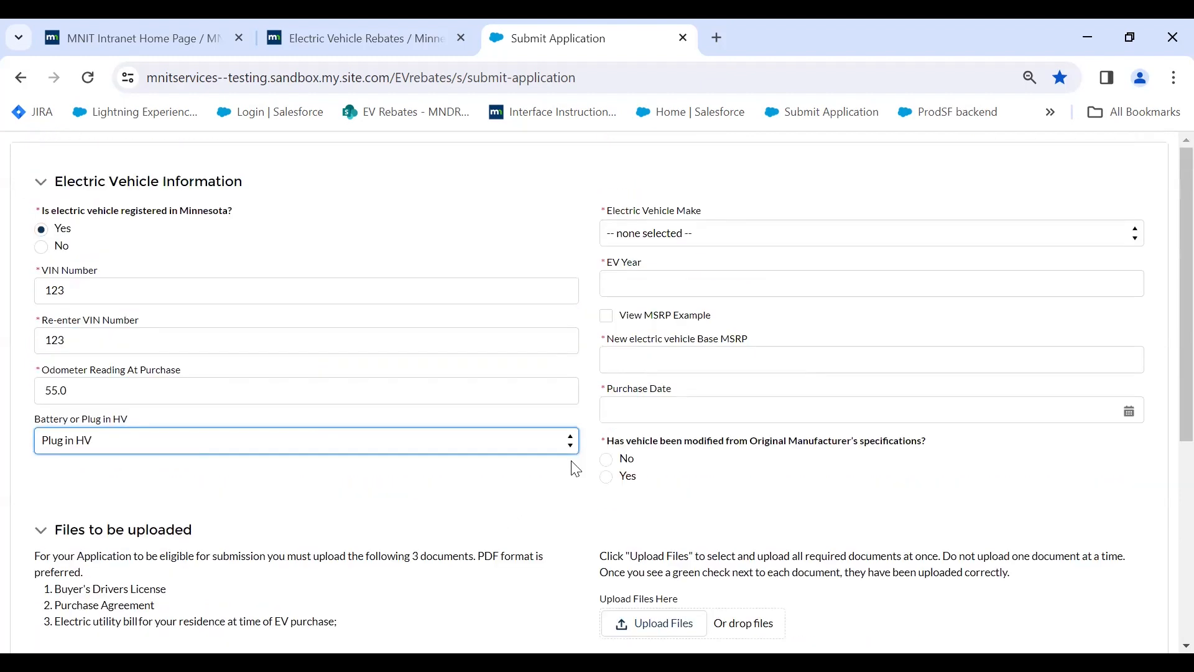
Set the vehicle make to Tesla, model to Model 3, and EV year to 2023.
left_click(688, 235)
scroll(680, 383, "down", 5)
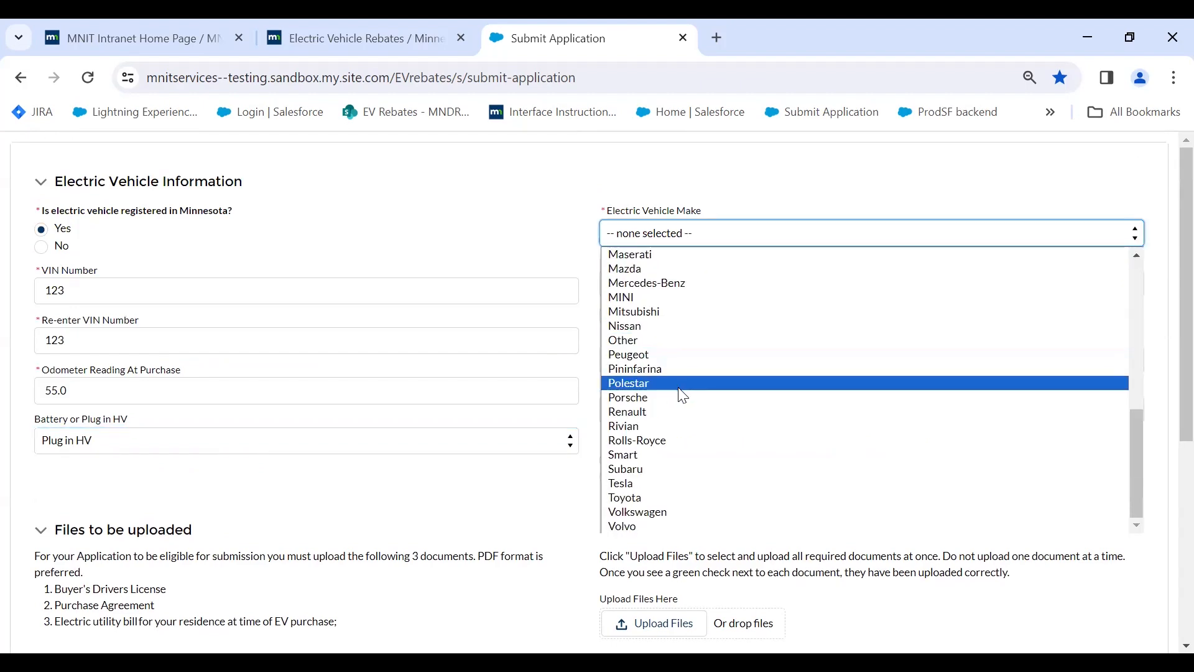
left_click(653, 483)
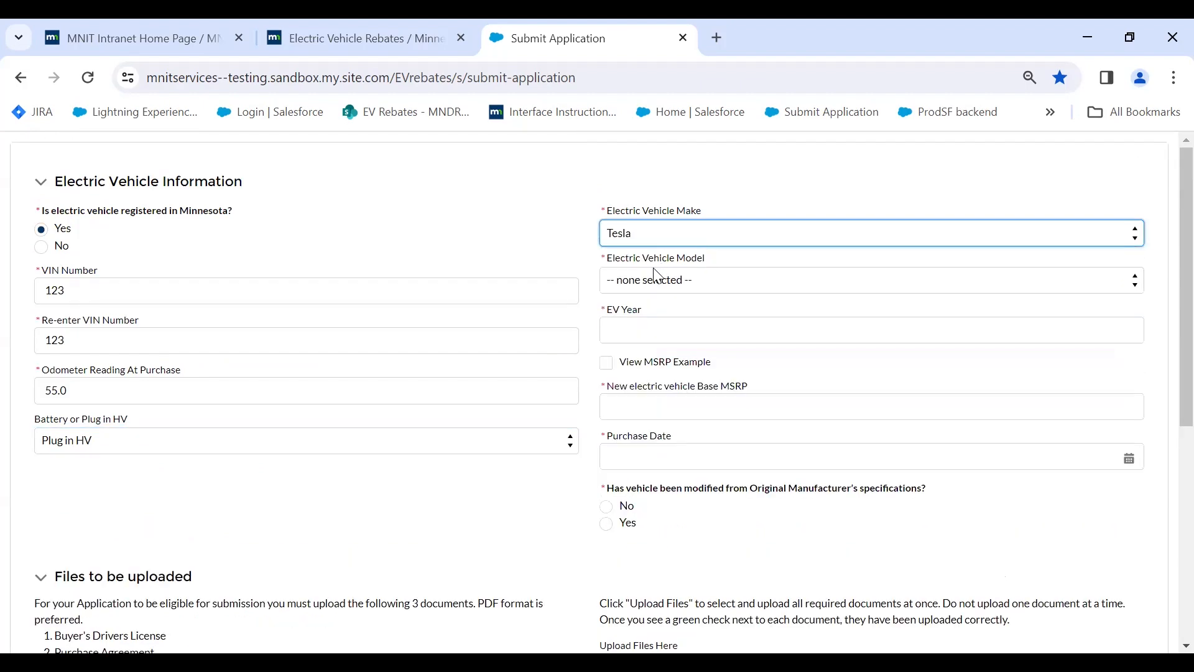
left_click(666, 280)
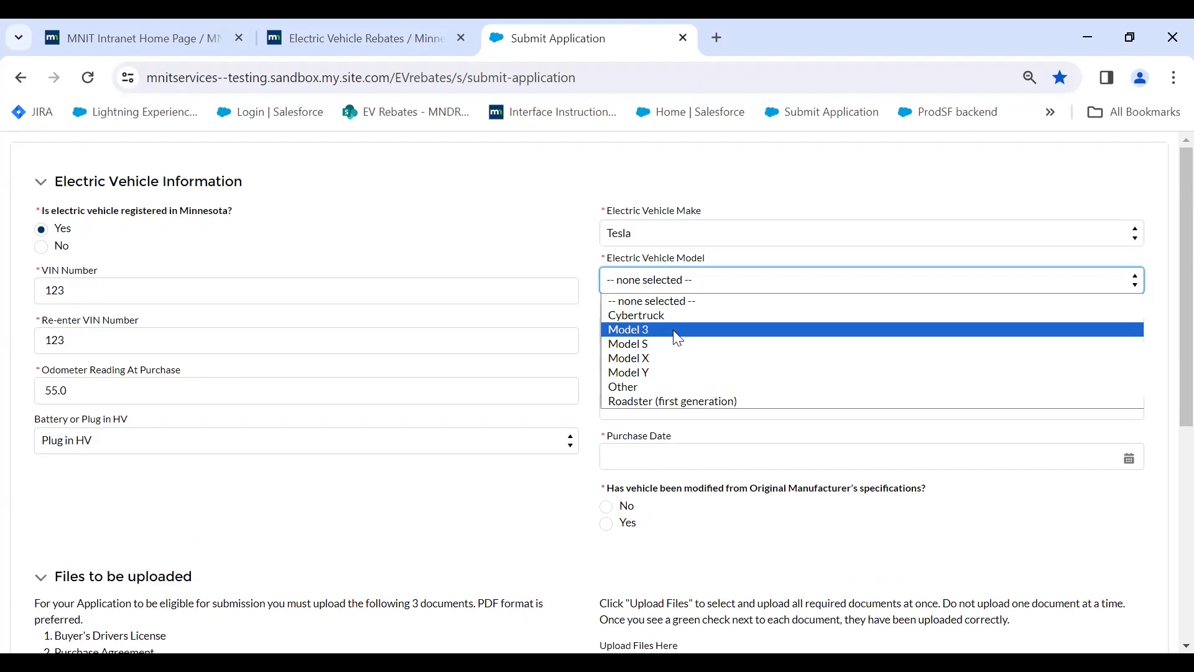
left_click(673, 330)
left_click(684, 334)
type("202")
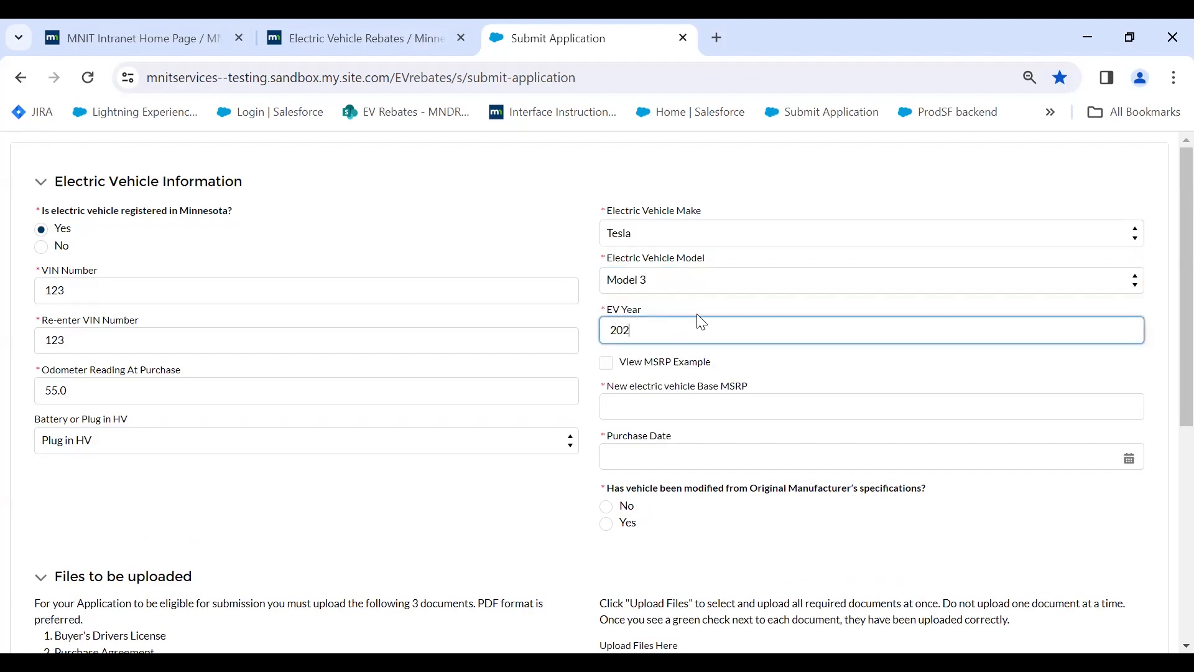
type("3")
Display the Tesla View MSRP Example and fill the Base MSRP field with $40,240.
left_click(607, 365)
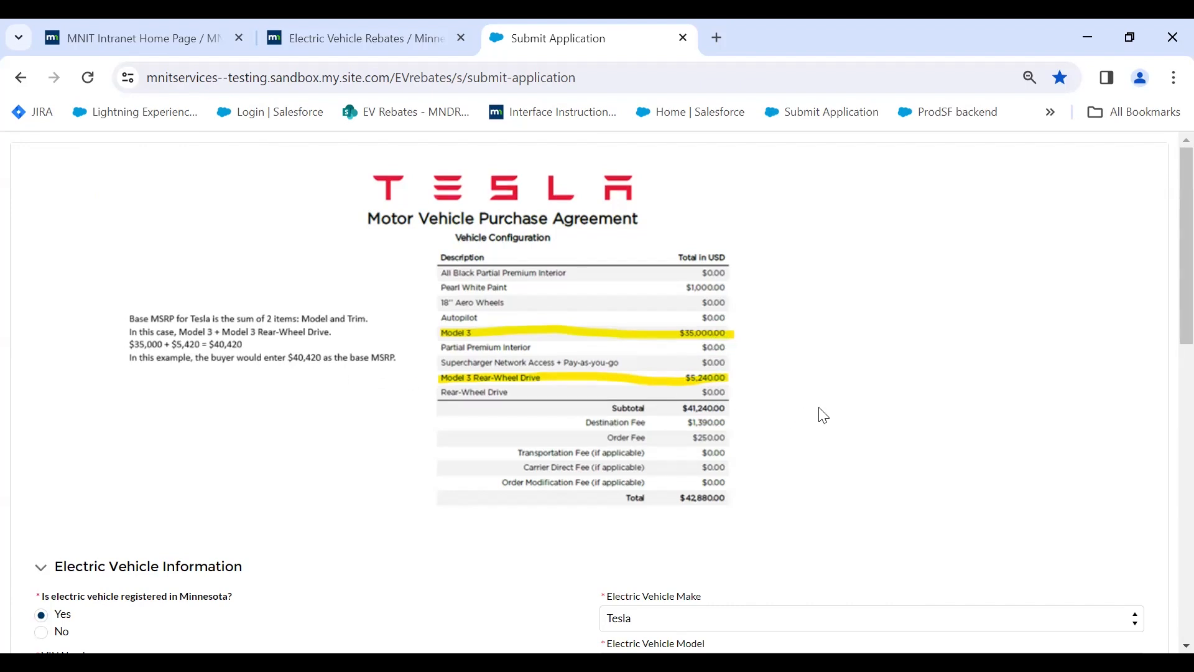
scroll(823, 415, "down", 7)
left_click(761, 328)
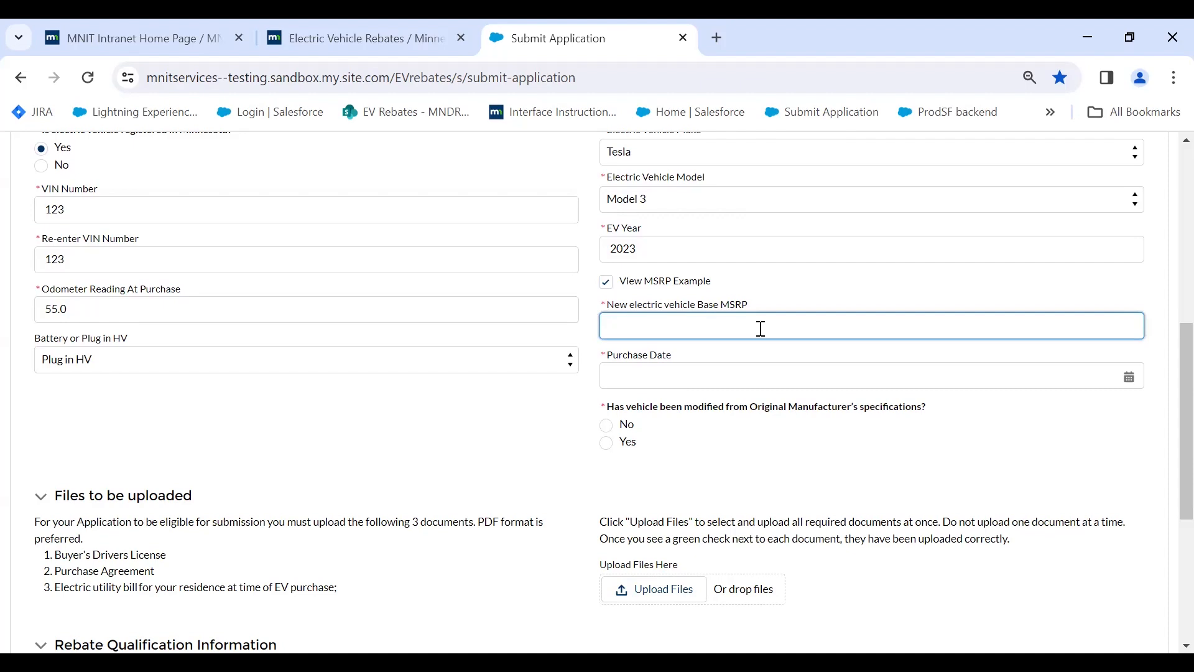
type("40240")
left_click(723, 376)
scroll(699, 250, "up", 3)
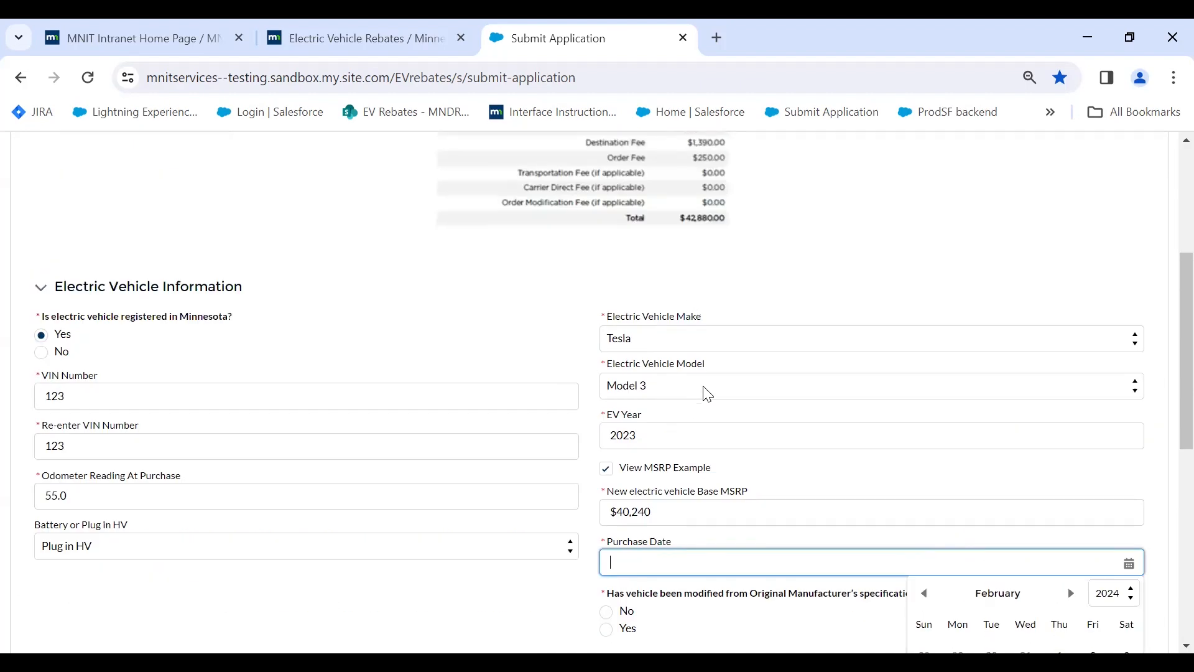
Switch the Electric Vehicle Make to Maserati and review the Chevrolet window-sticker MSRP example.
left_click(712, 339)
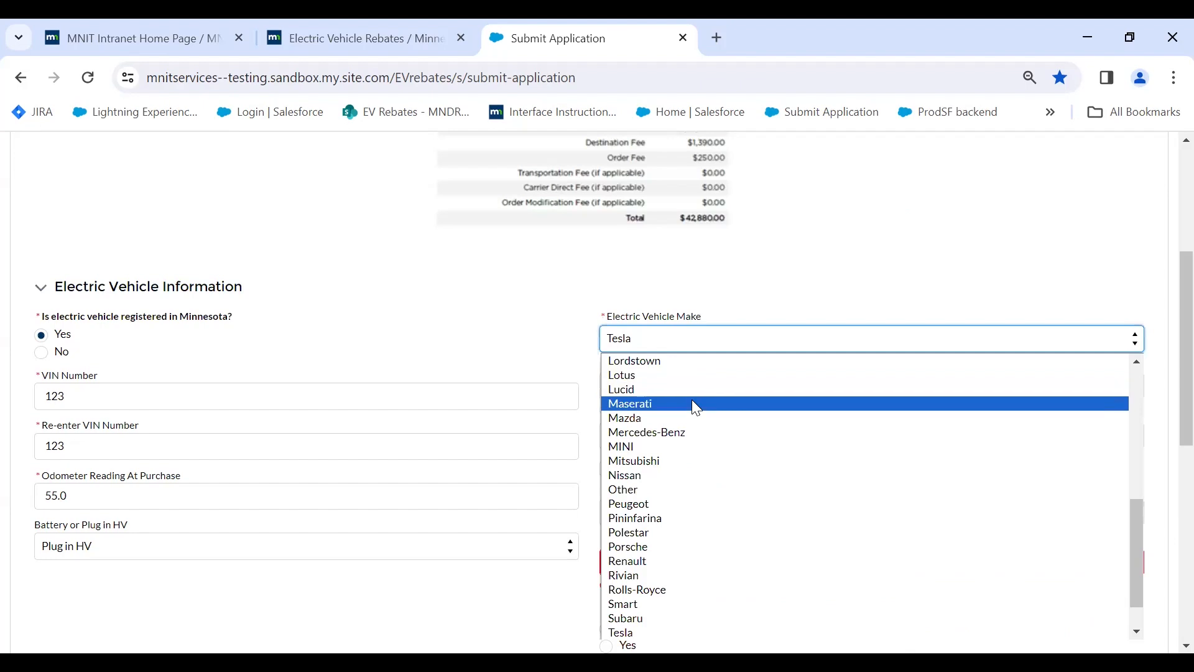
left_click(693, 402)
scroll(714, 393, "up", 5)
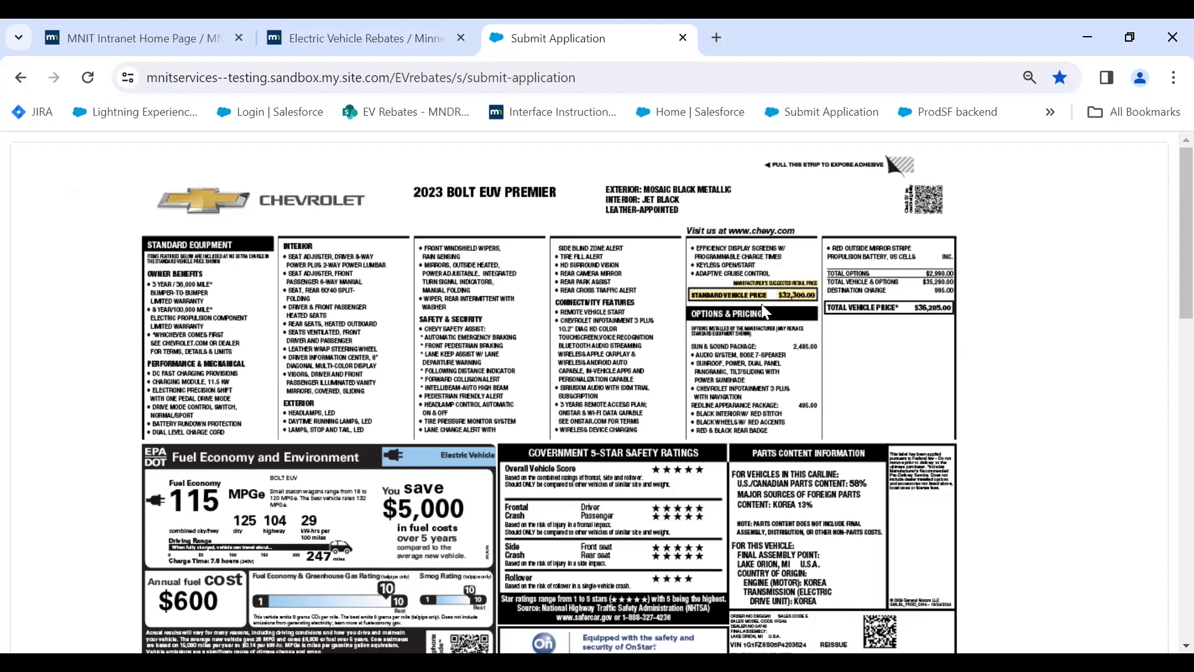
scroll(765, 311, "down", 2)
scroll(686, 302, "down", 7)
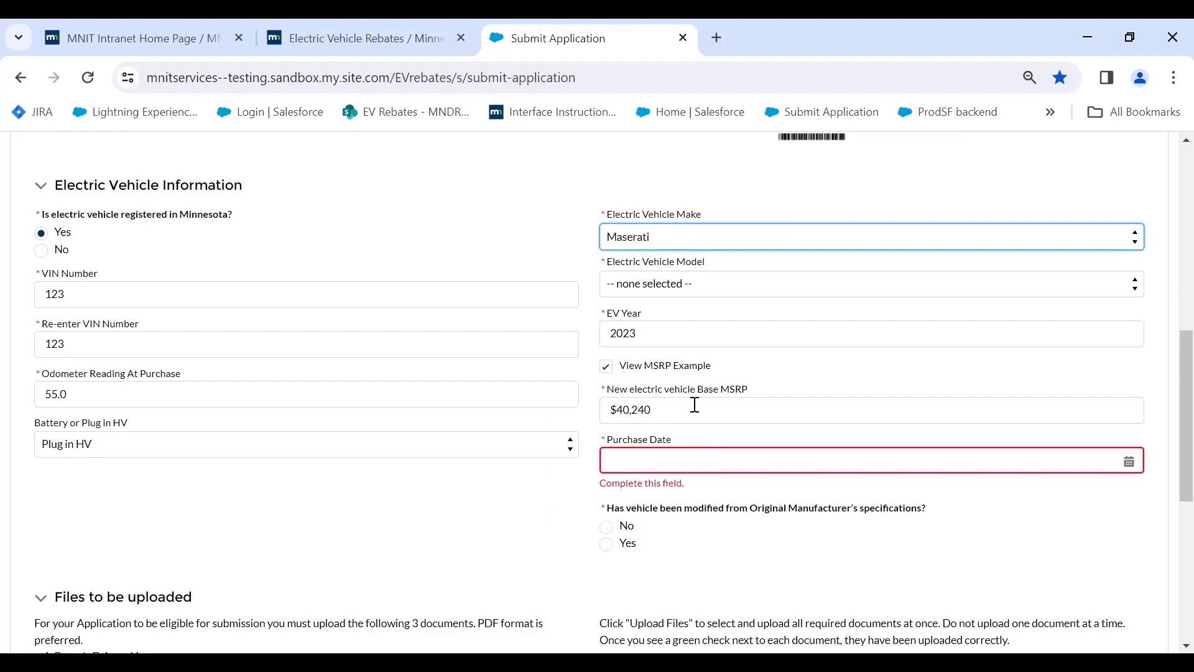
Set Purchase Date to Feb 6, 2024 and answer No to the vehicle-modification question.
left_click(1129, 463)
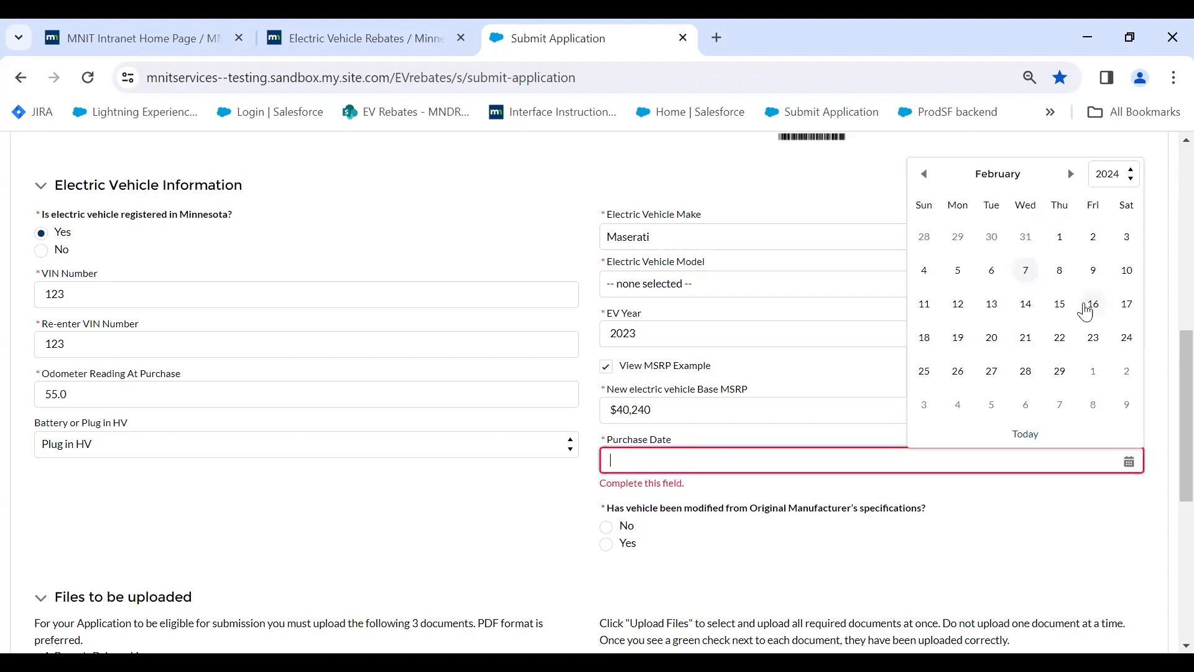
left_click(993, 272)
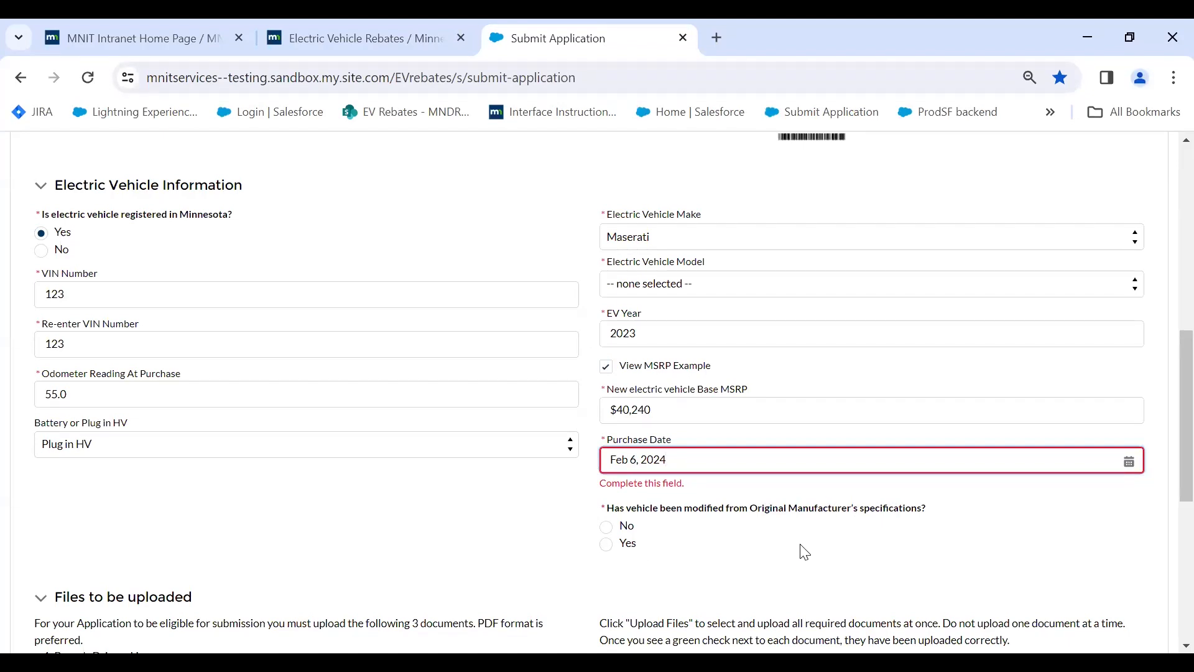
scroll(597, 485, "down", 1)
left_click(607, 435)
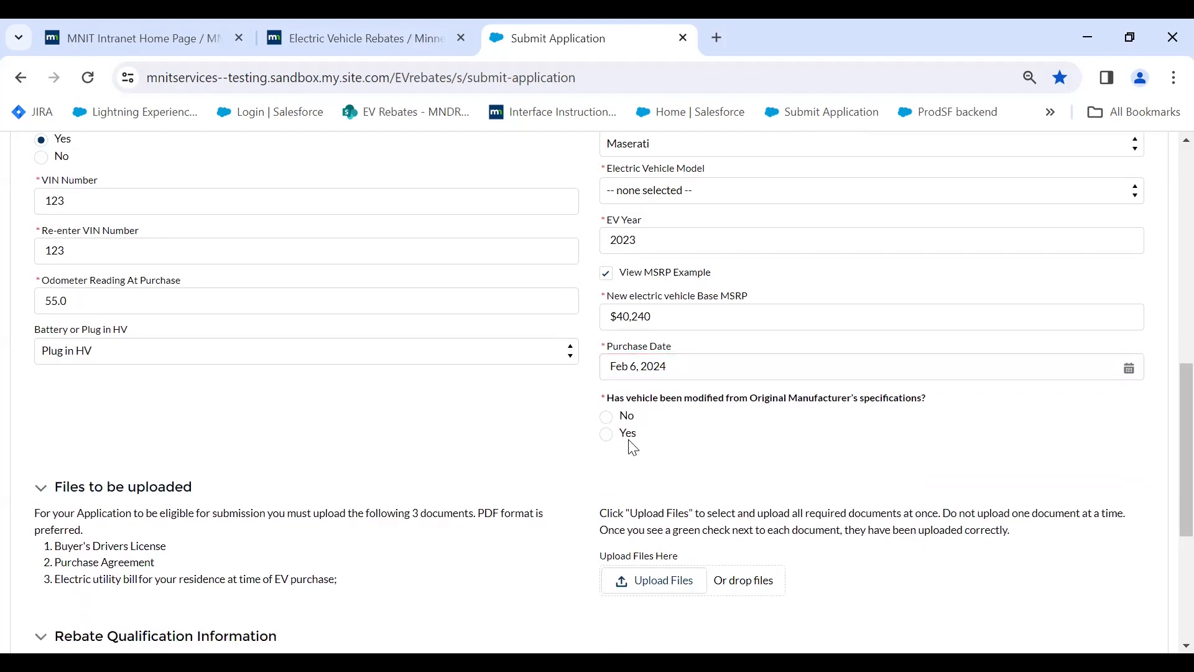
left_click(608, 419)
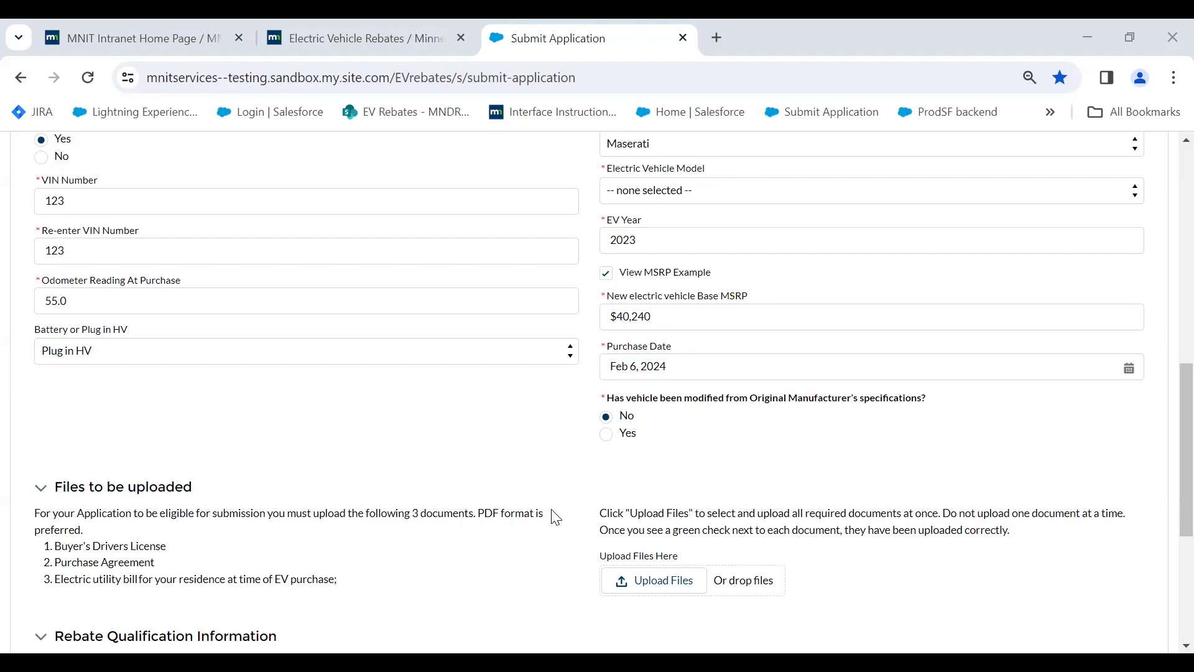
scroll(222, 421, "down", 1)
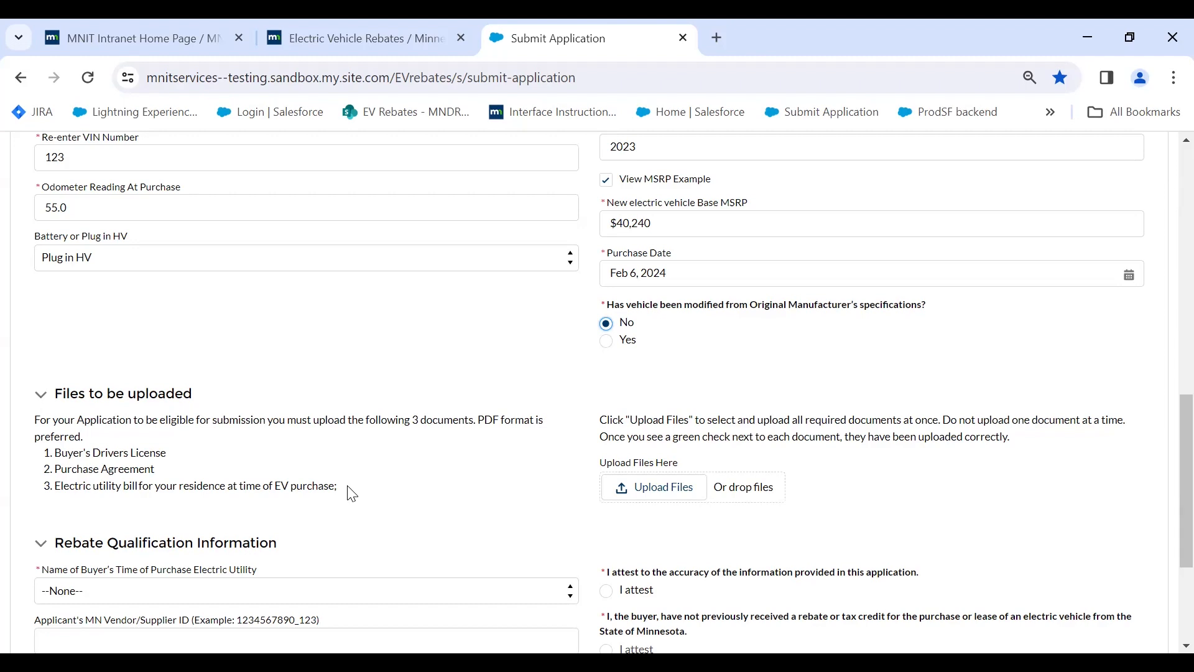
Upload the driver's license sample, utility bill sample and title application PDFs from Downloads.
left_click(645, 491)
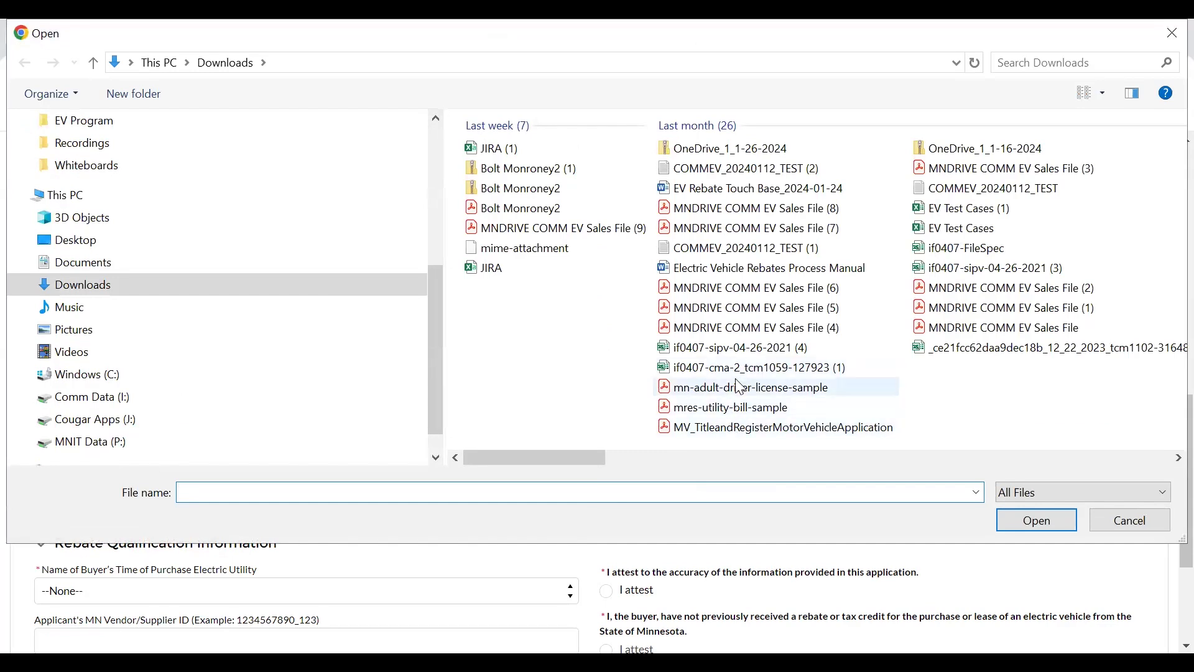
left_click(740, 389)
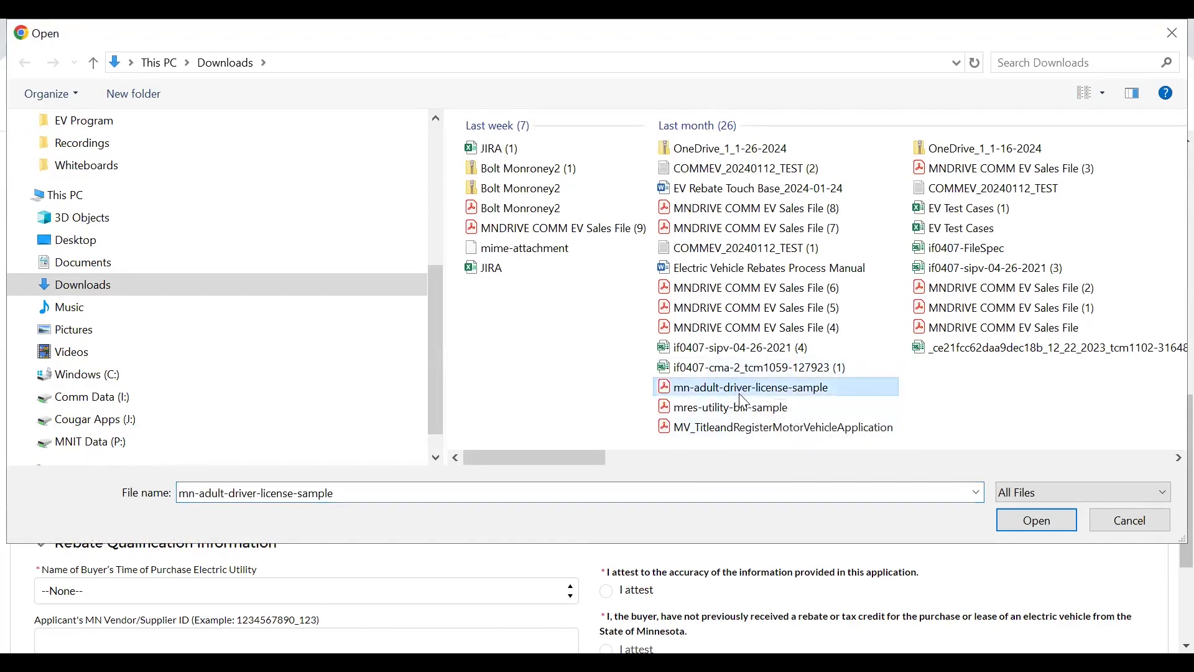
left_click(738, 427, "ctrl")
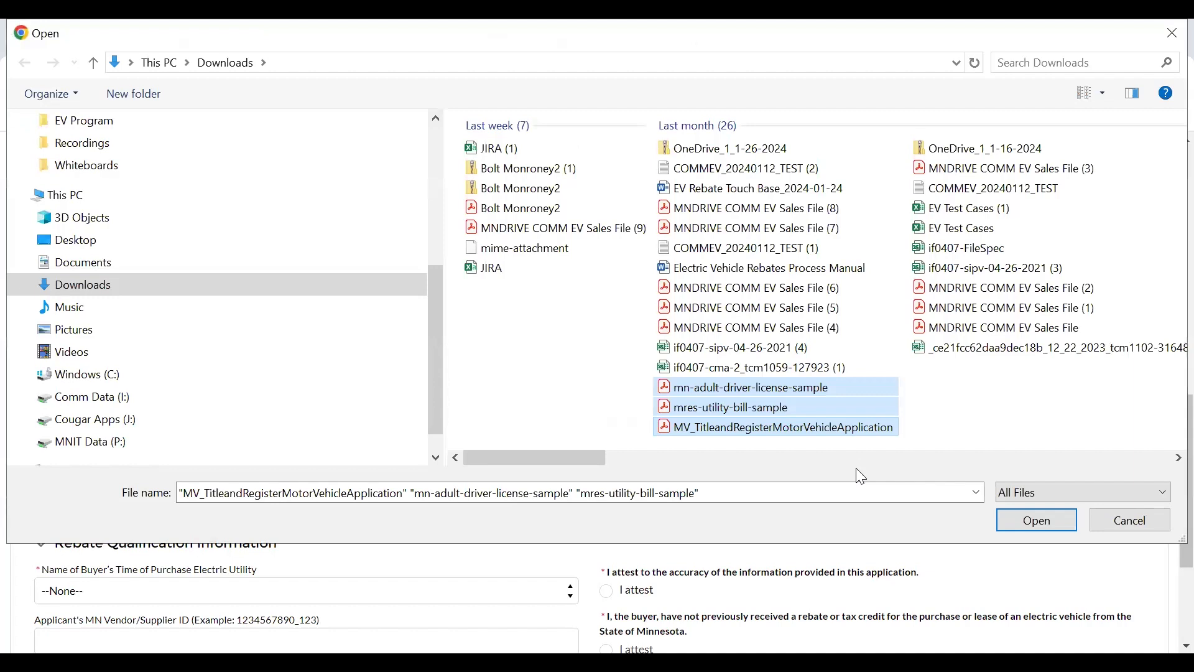
left_click(1027, 522)
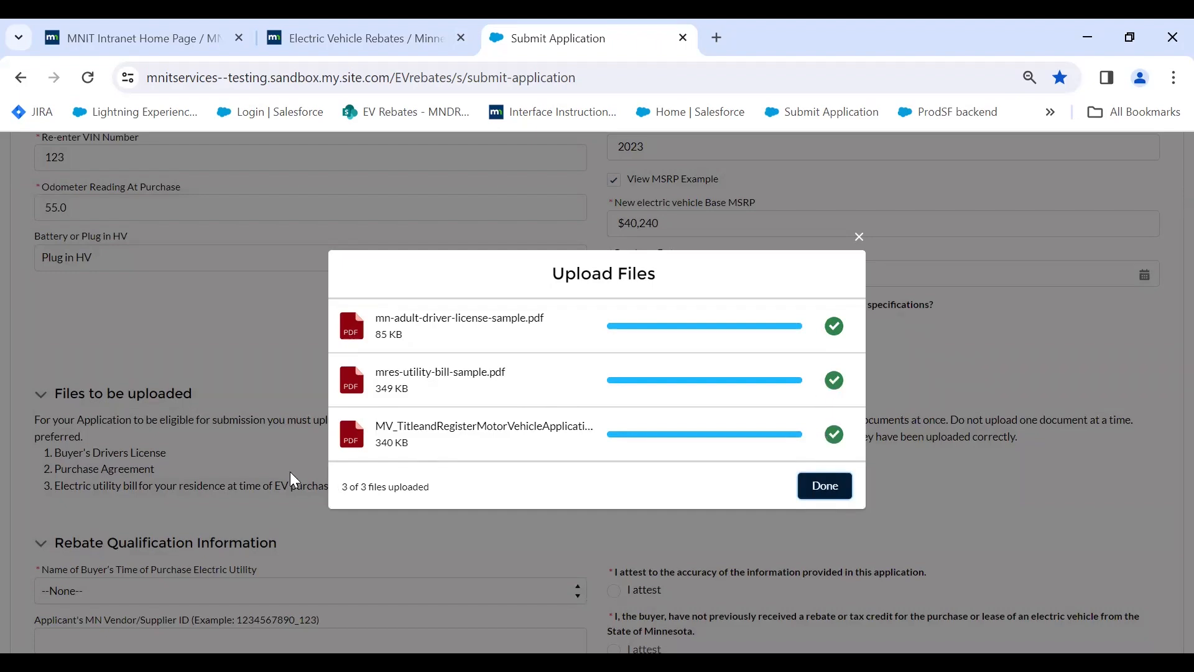
left_click(822, 488)
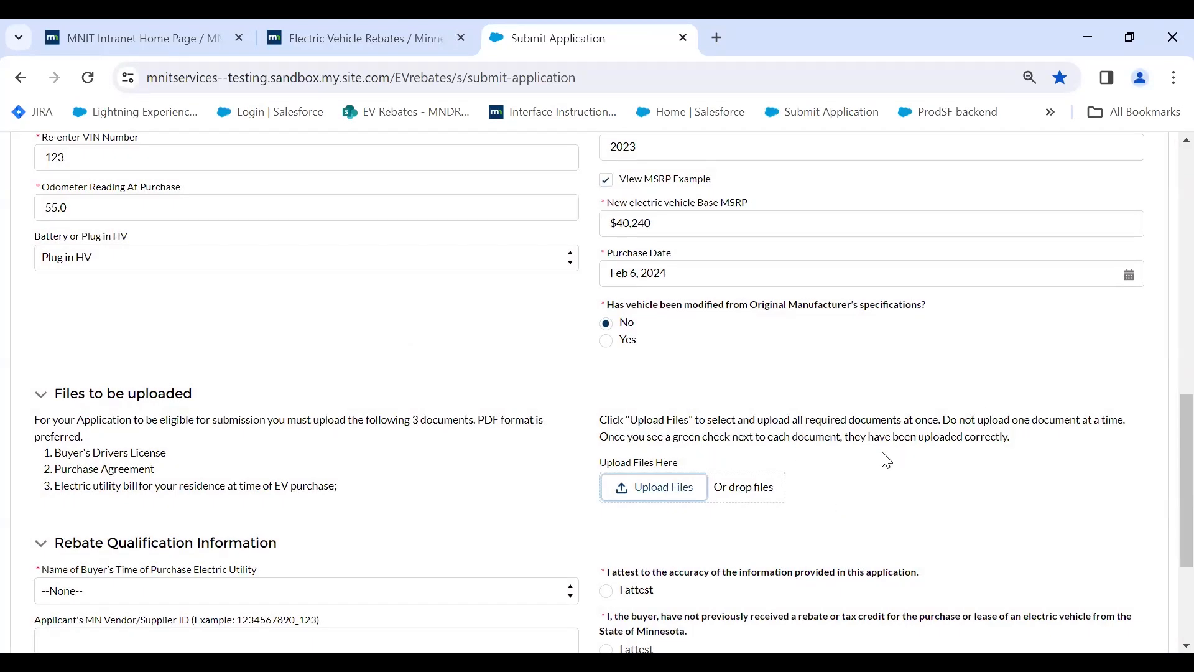
scroll(813, 470, "down", 1)
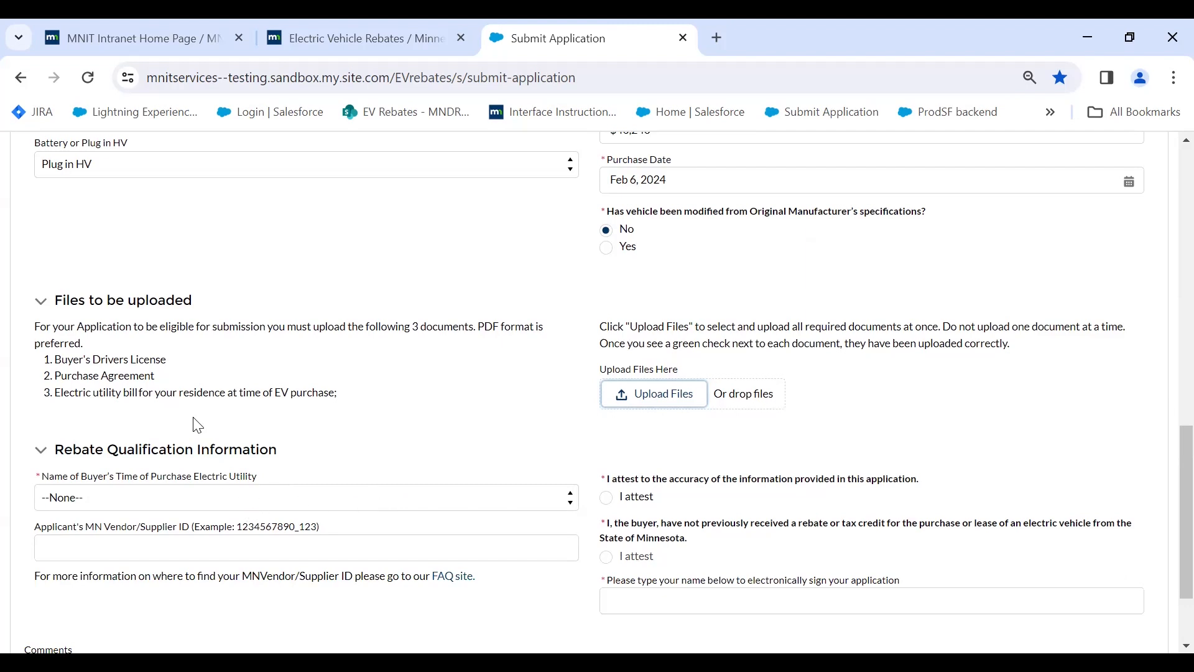
Pick Beltrami Electric Cooperative, Inc. as the Name of Buyer's Time of Purchase Electric Utility.
left_click(194, 509)
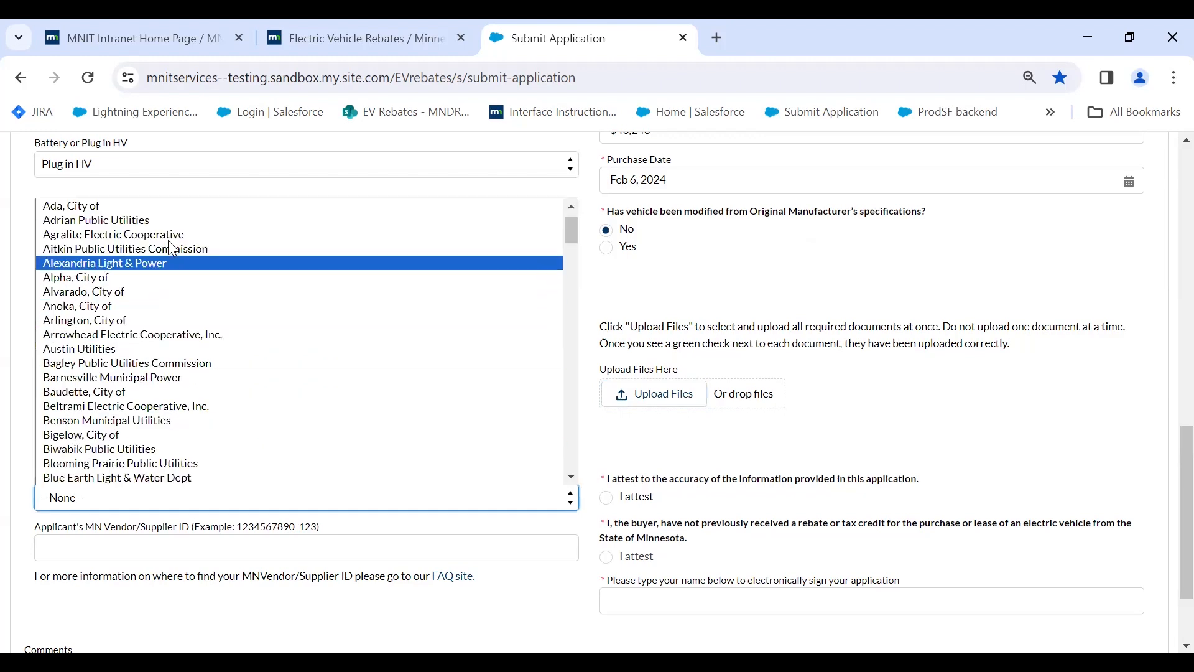
scroll(143, 233, "up", 1)
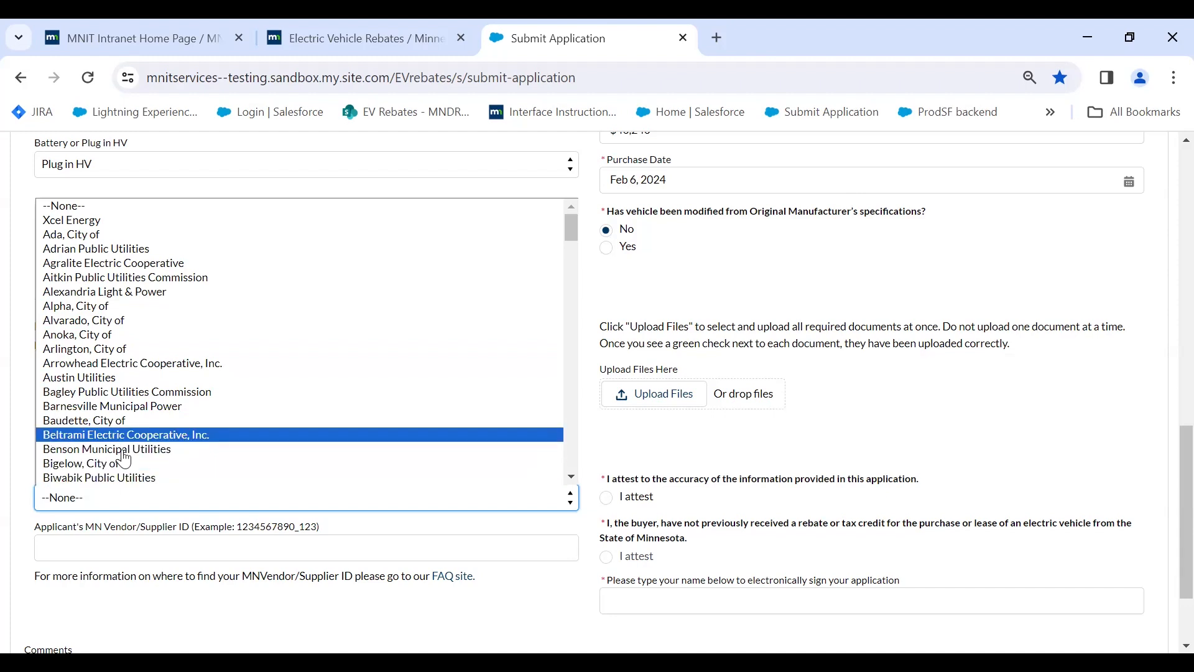
left_click(114, 435)
scroll(752, 471, "down", 2)
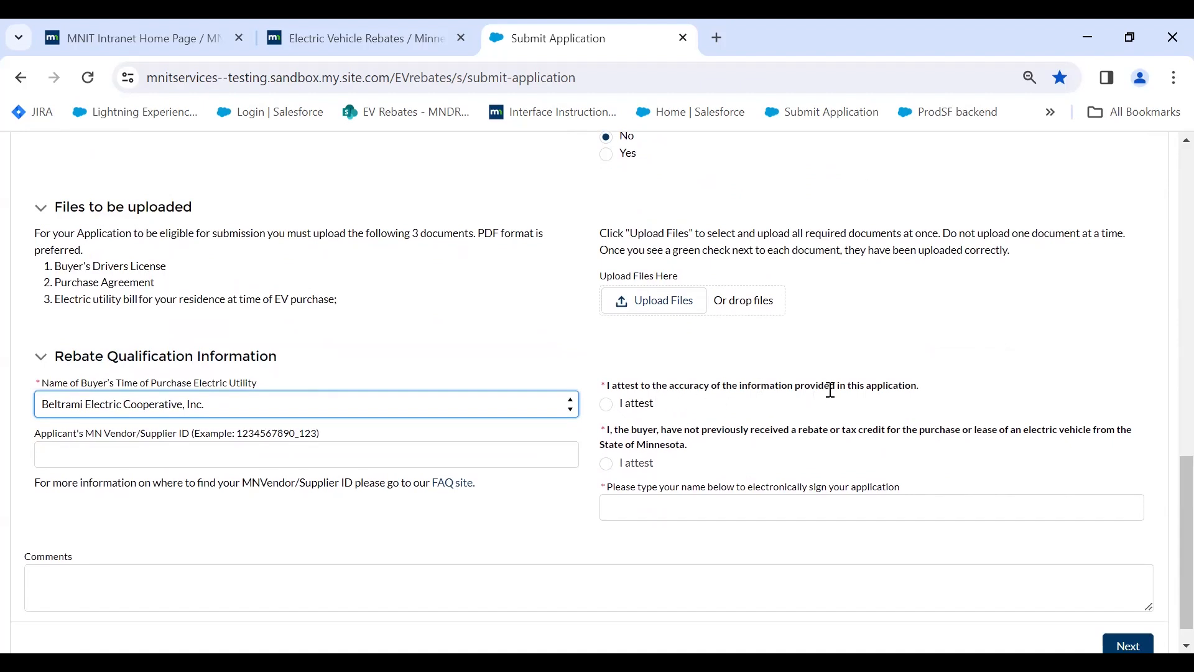
Select both 'I attest' options and enter the buyer's name as the electronic signature.
left_click(607, 404)
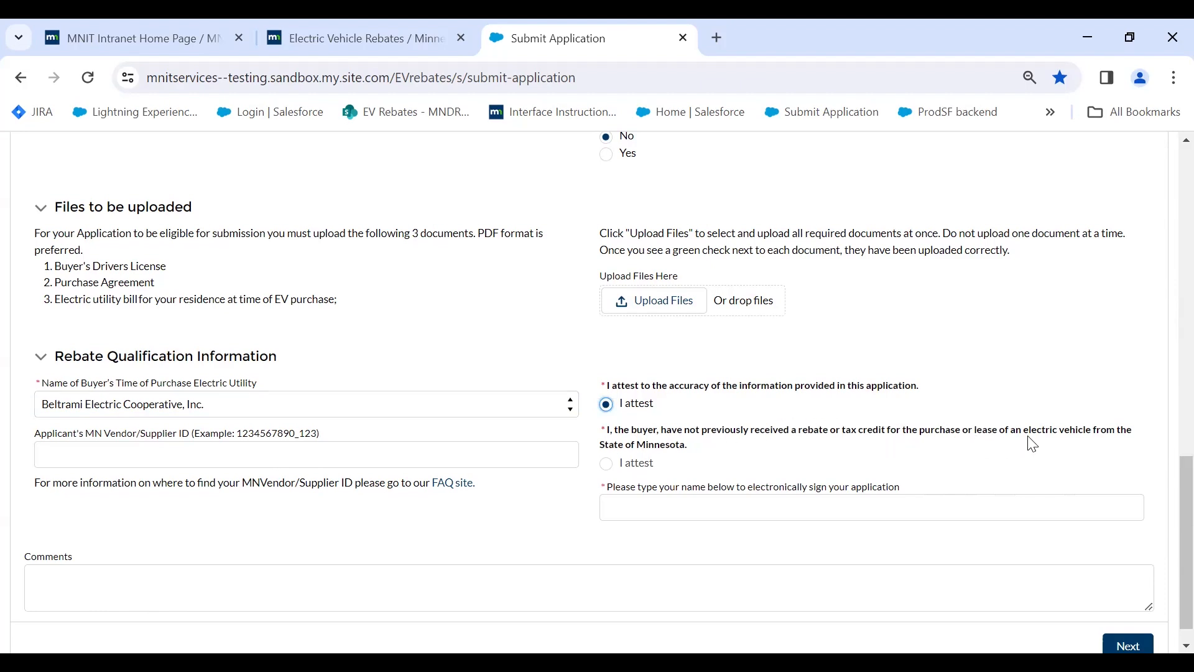
left_click(606, 465)
left_click(679, 508)
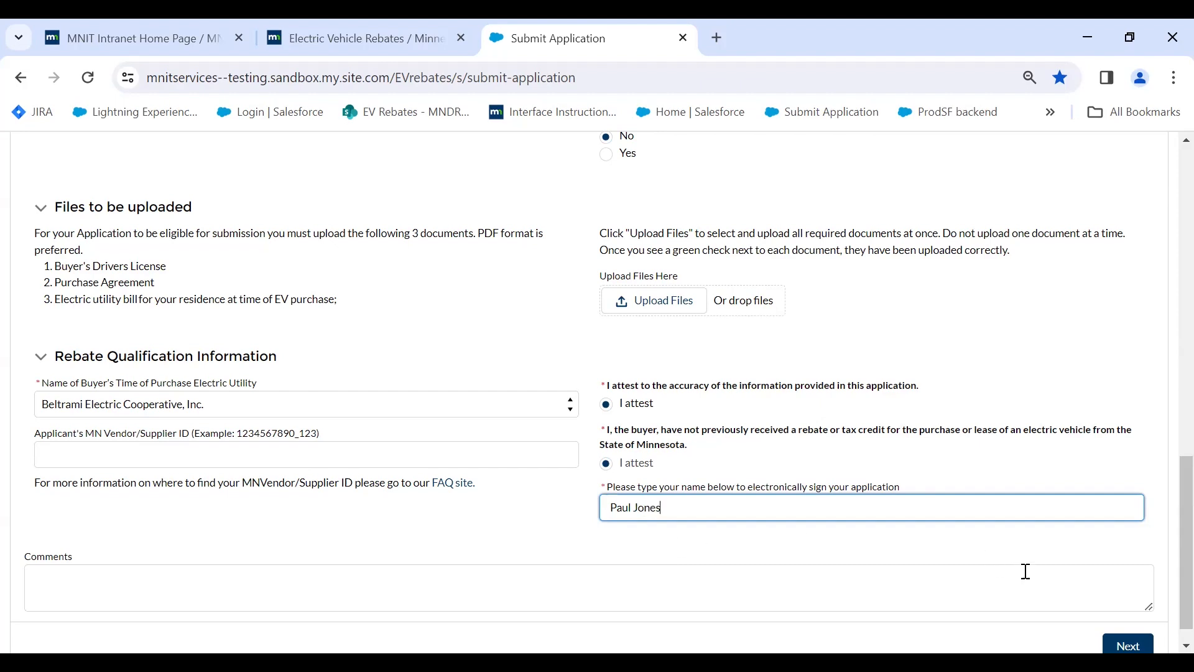
scroll(770, 391, "up", 8)
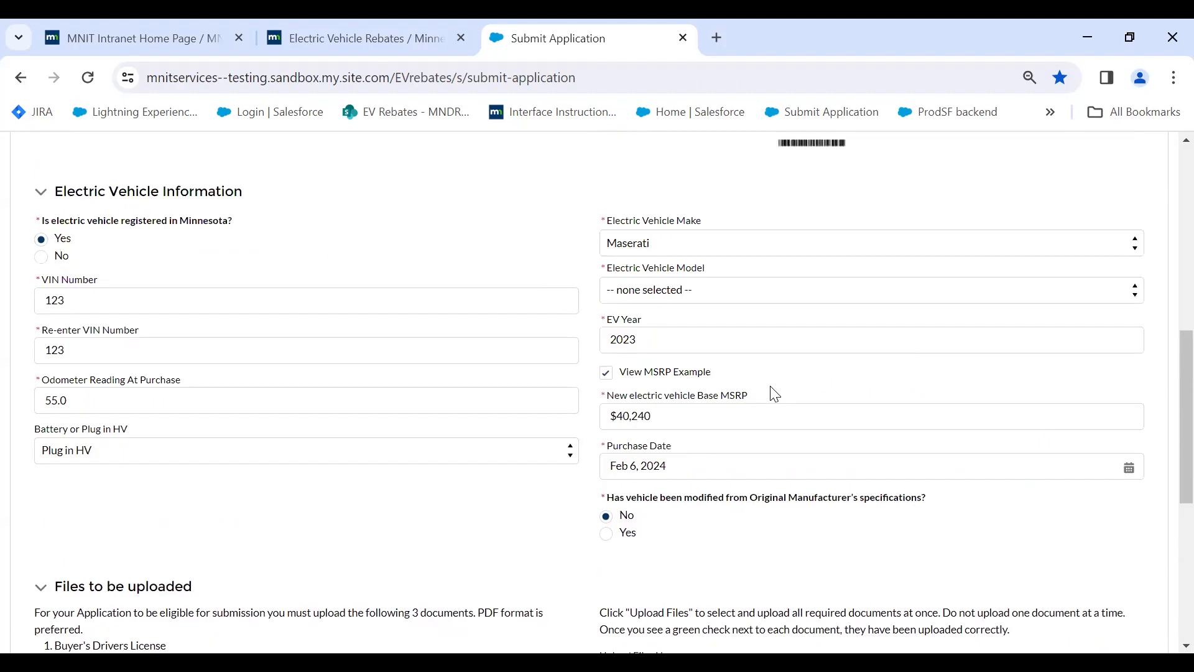
Edit the Re-enter VIN Number field and attempt to advance past the page.
scroll(757, 405, "down", 3)
scroll(364, 327, "up", 2)
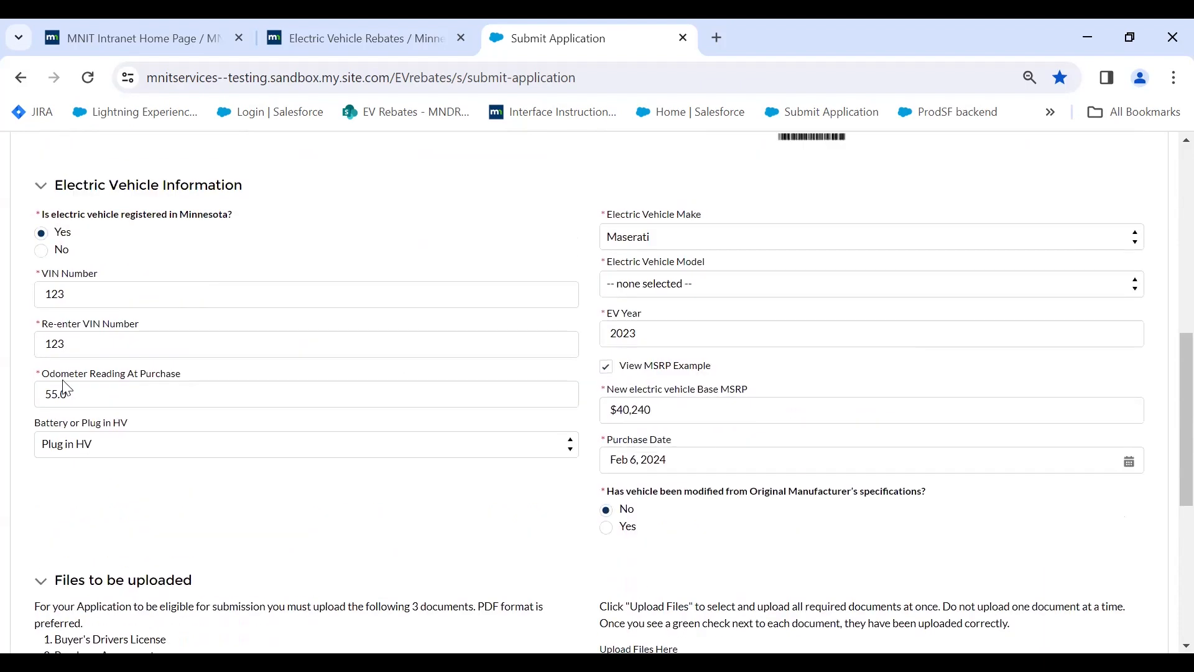
left_click_drag(85, 344, 5, 330)
type("1")
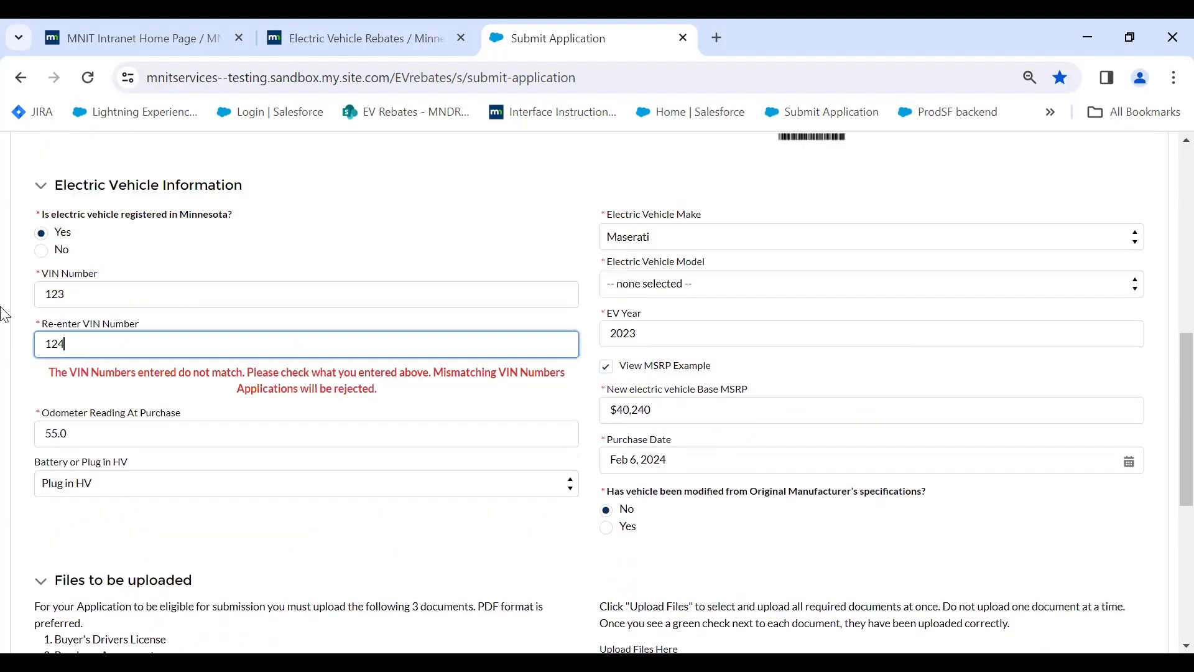
scroll(674, 546, "down", 6)
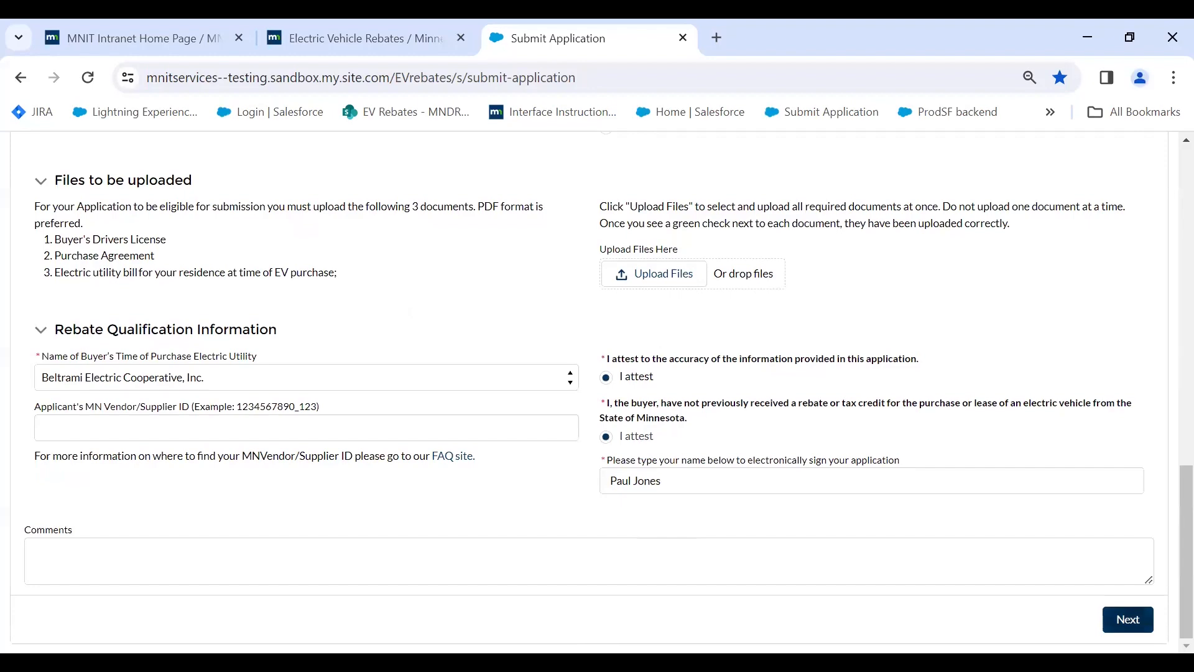
left_click(1120, 619)
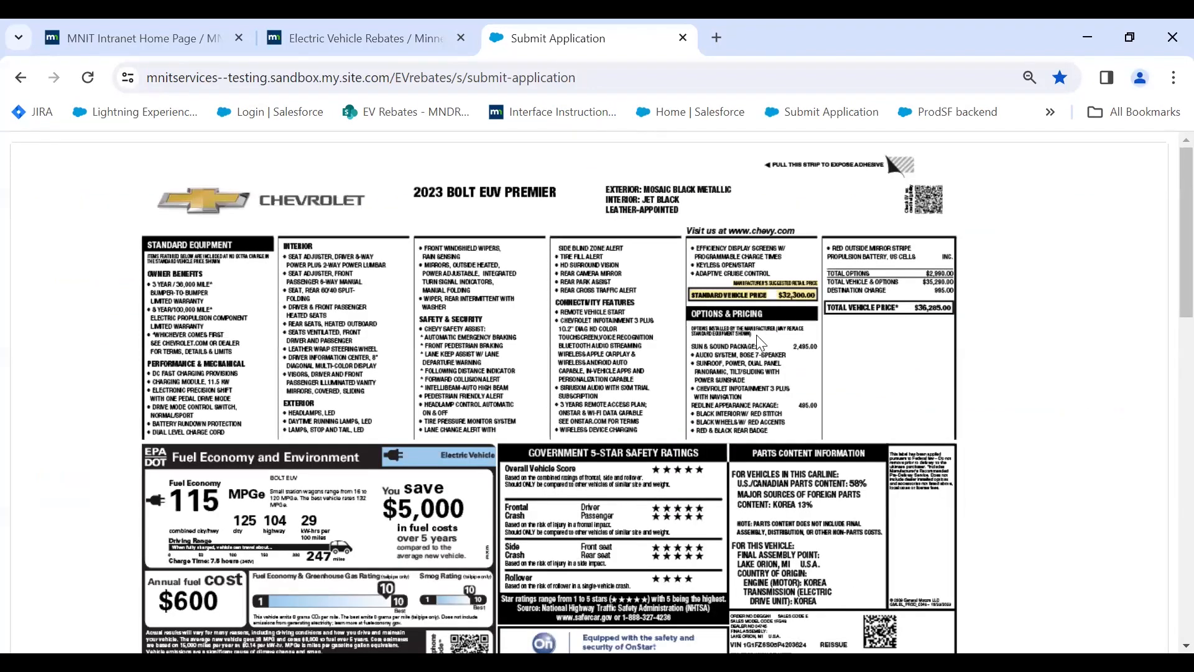
Correct Re-enter VIN Number to 123 and retry advancing the form.
scroll(759, 335, "down", 4)
scroll(759, 337, "up", 4)
scroll(763, 340, "down", 5)
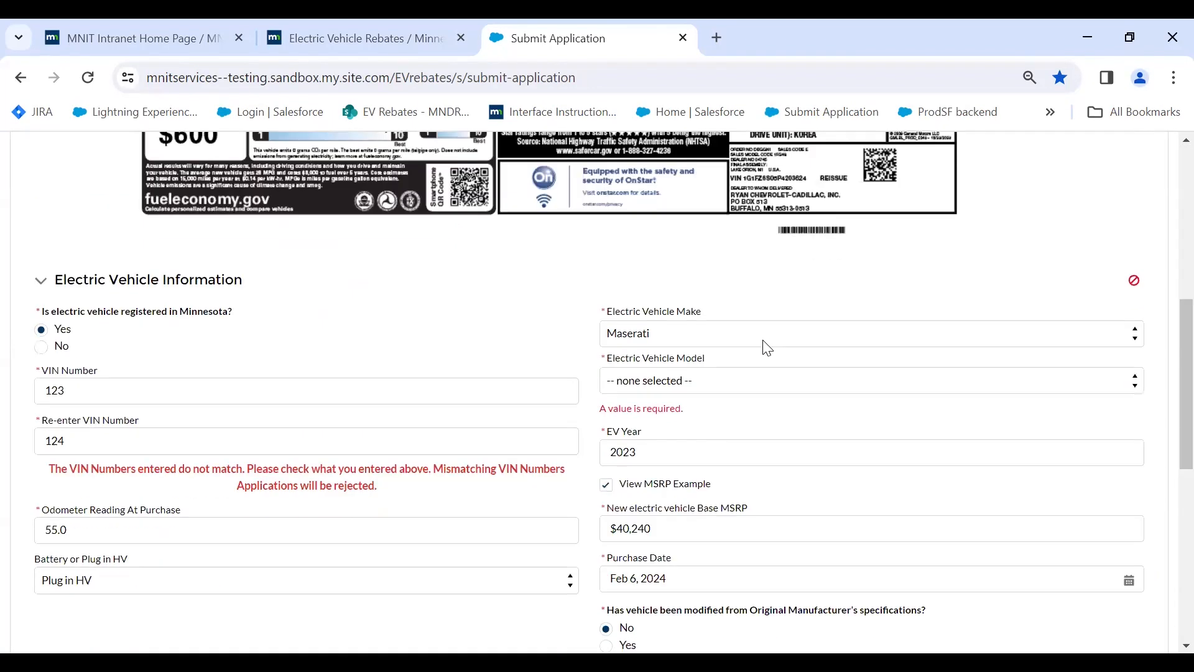
scroll(616, 492, "down", 8)
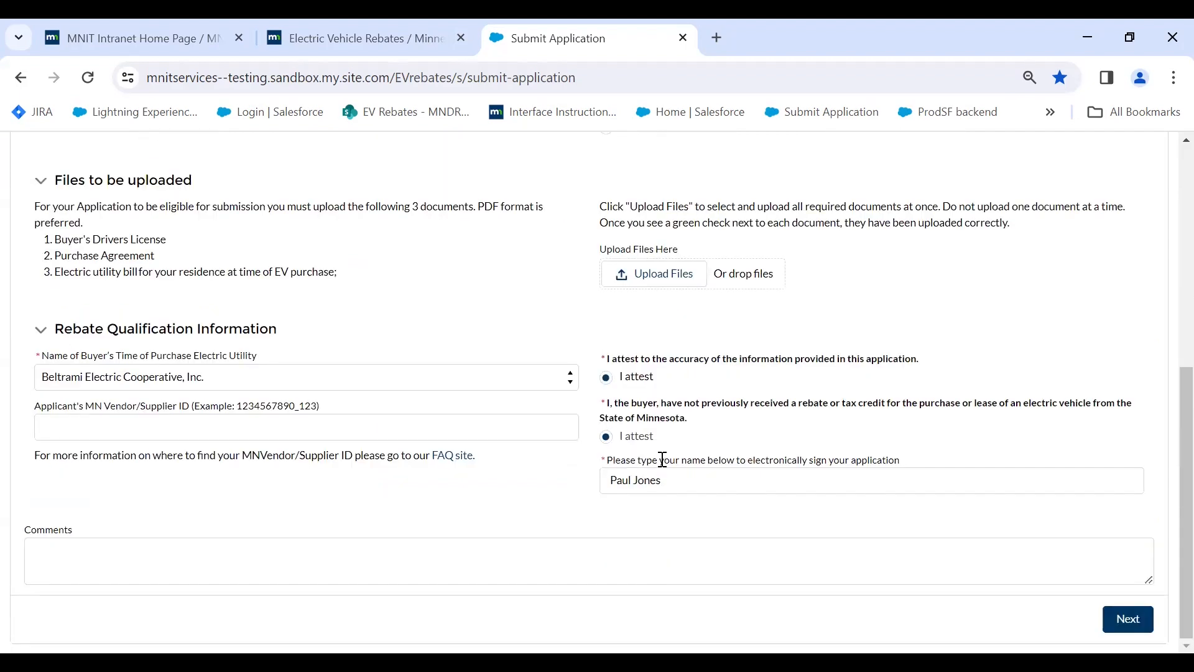
scroll(430, 303, "up", 5)
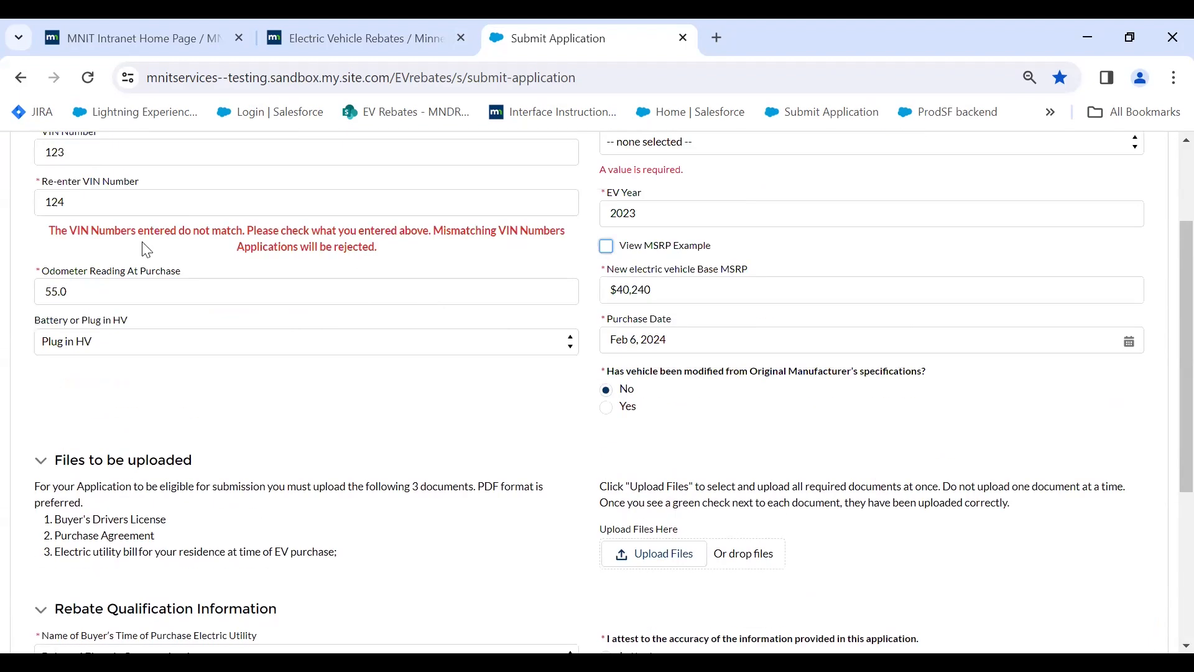
scroll(179, 246, "up", 2)
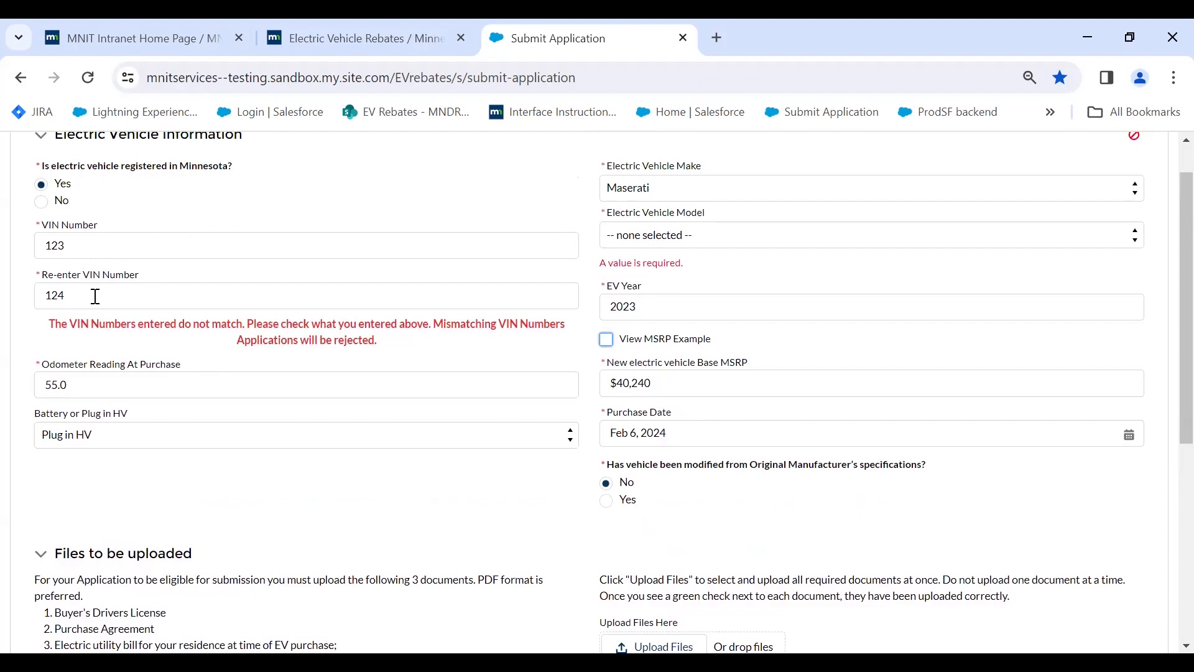
left_click_drag(93, 296, 5, 297)
type("123")
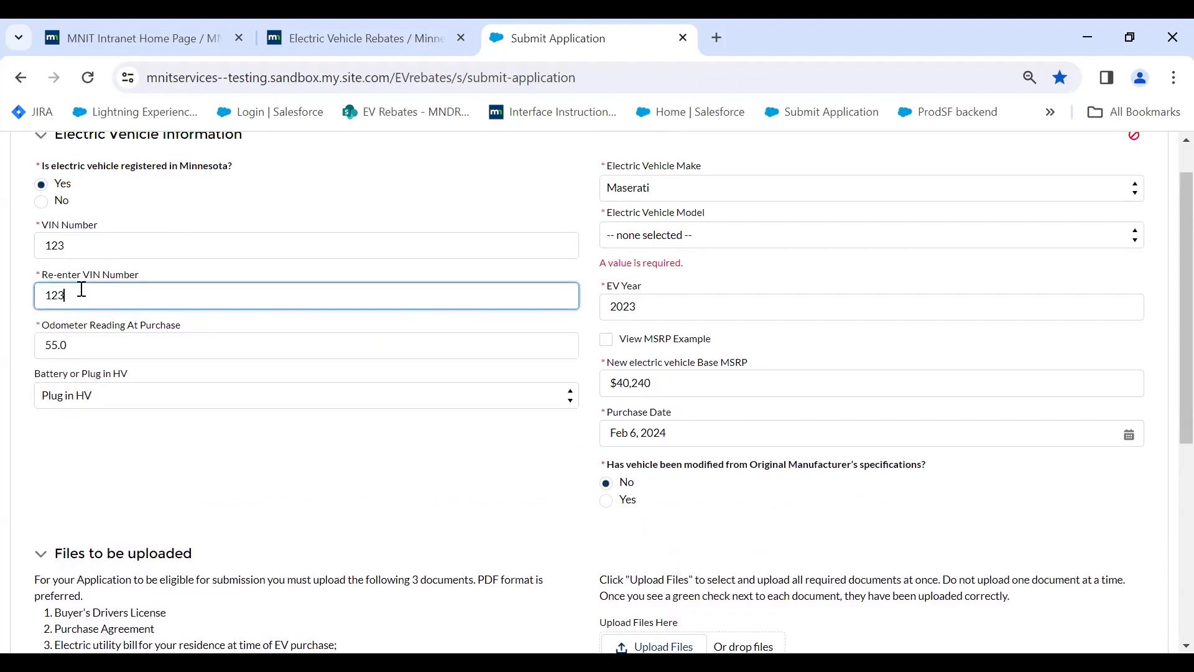
scroll(155, 301, "down", 6)
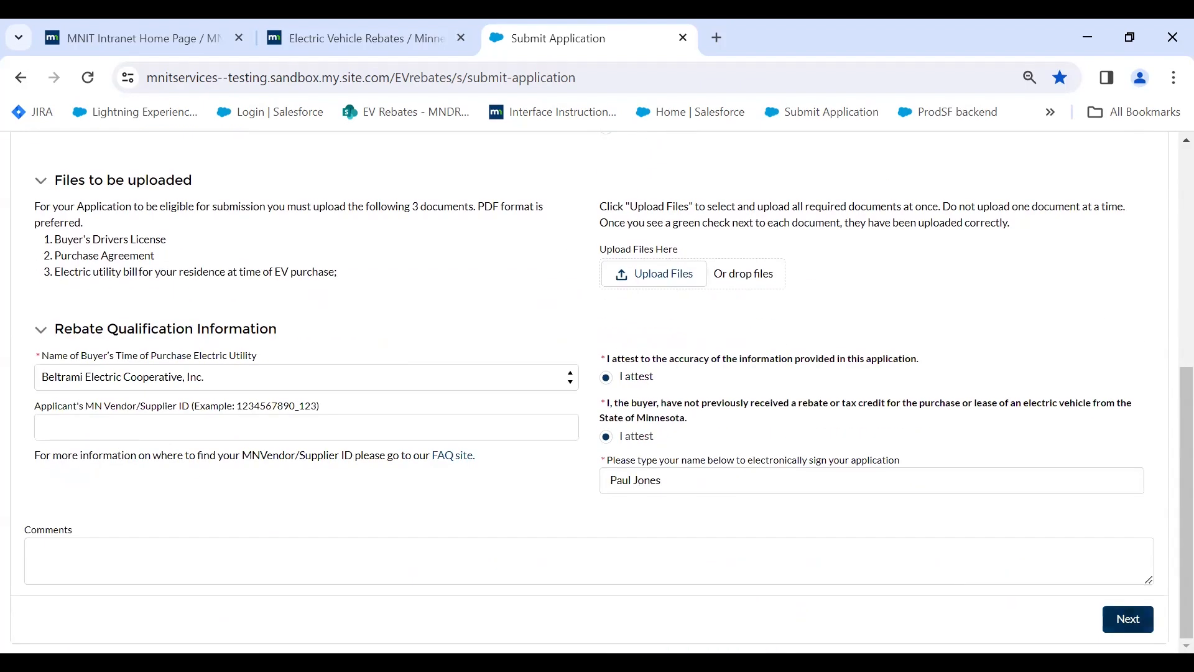
left_click(1128, 618)
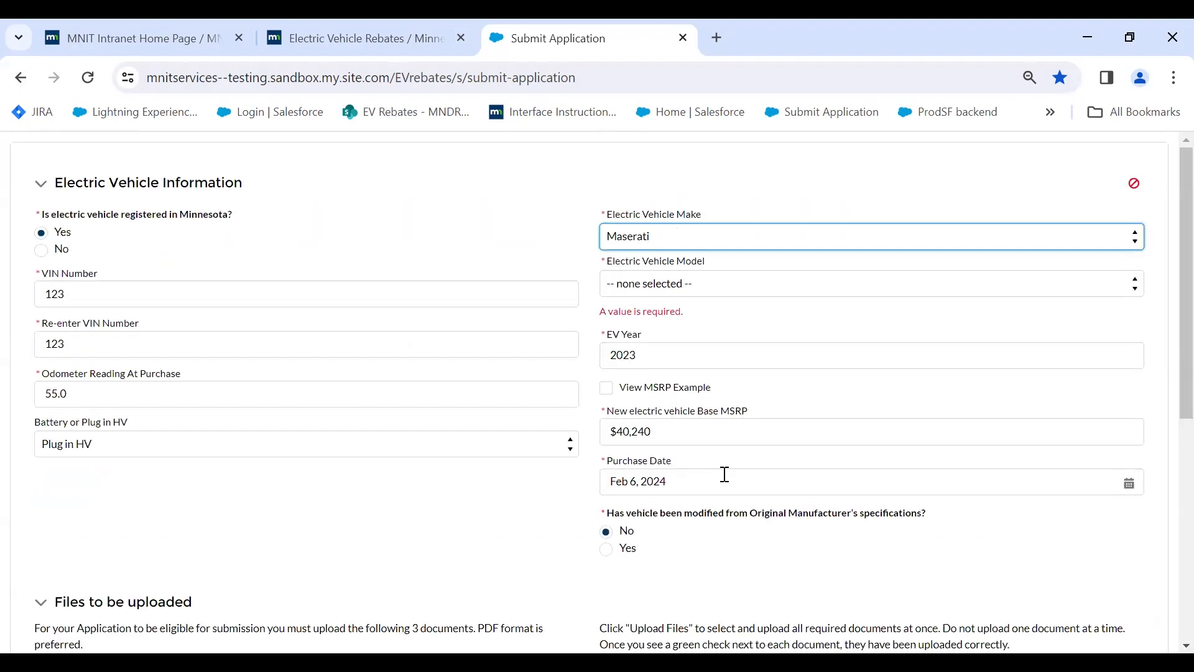
Choose Grecale Folgore as the Maserati model and move to the next page.
left_click(709, 285)
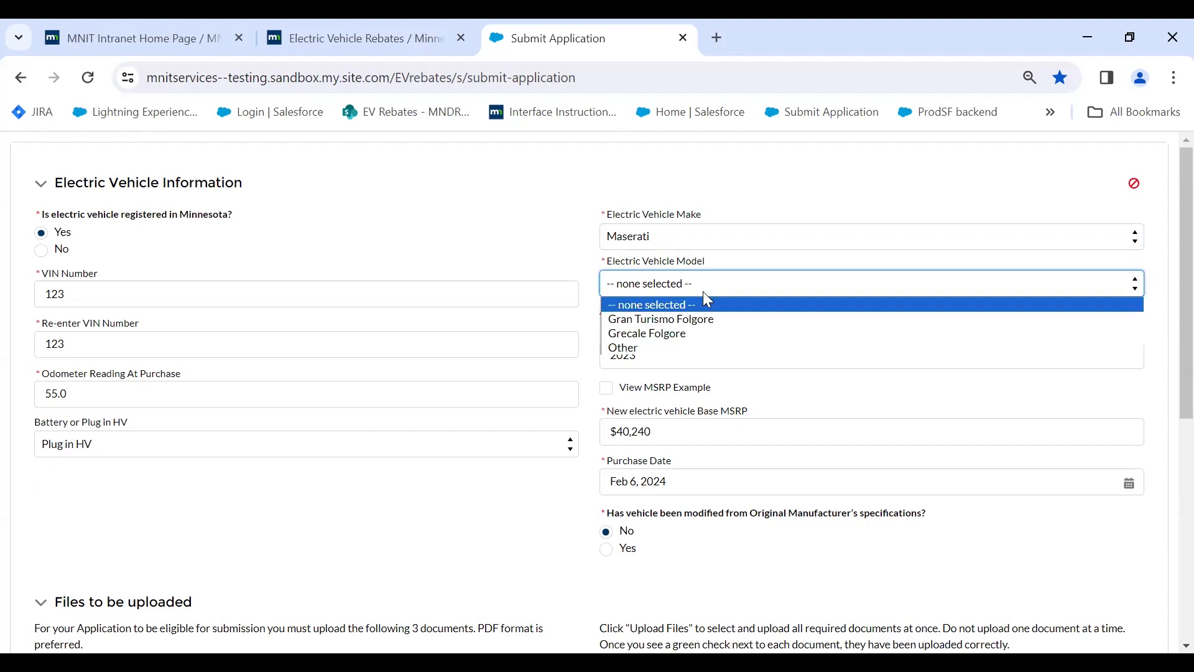
left_click(695, 332)
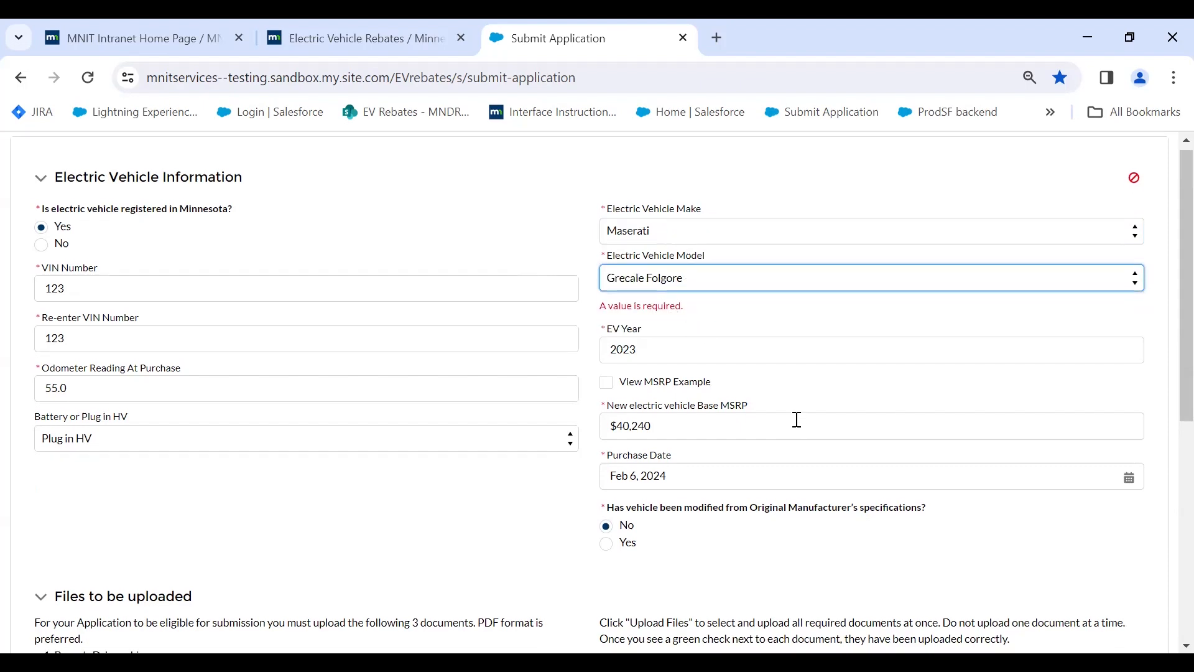
scroll(795, 418, "down", 3)
scroll(768, 404, "up", 2)
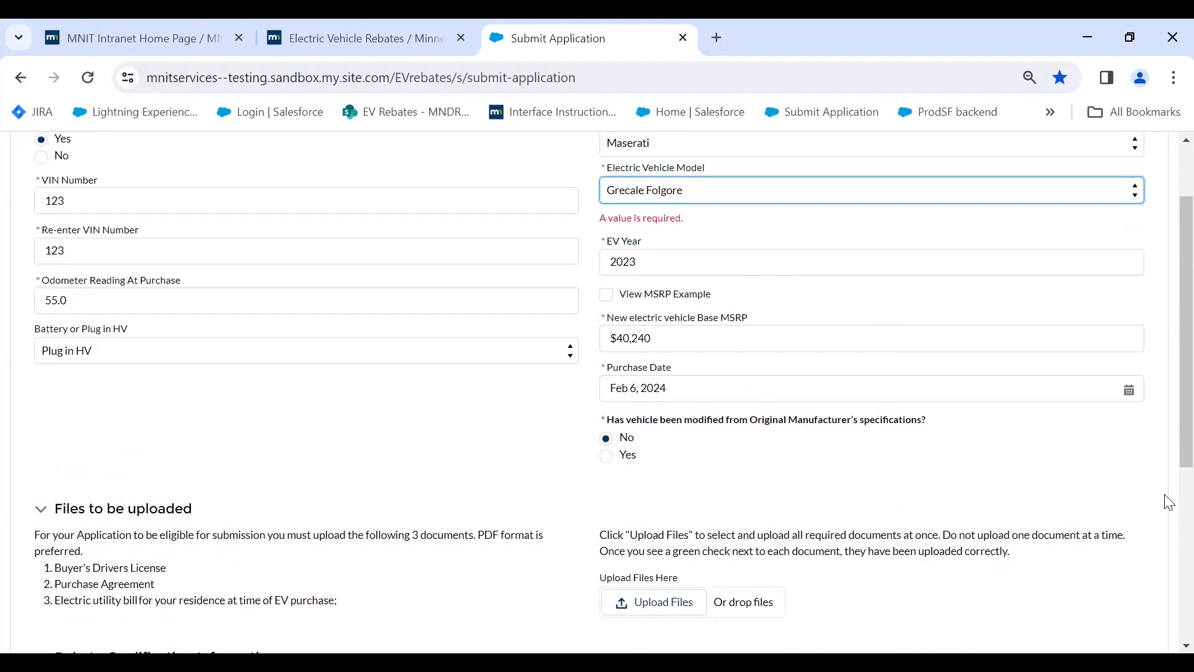
scroll(1165, 510, "down", 5)
left_click(1129, 621)
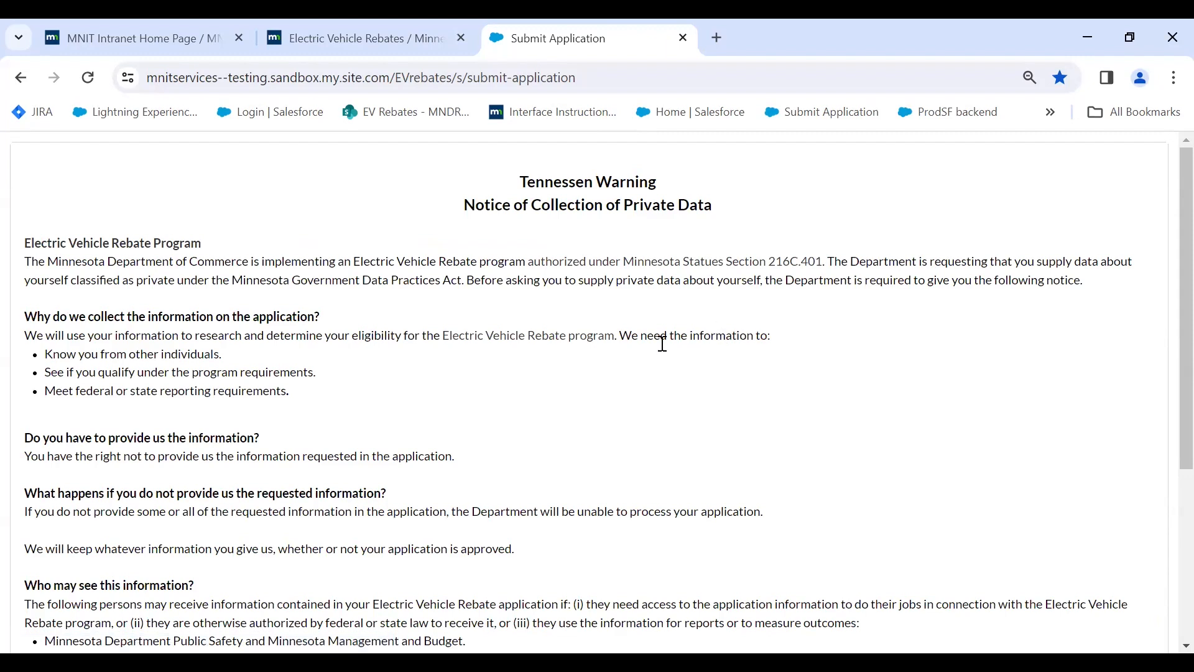
Acknowledge the Tennessen Warning, tick 'I'm not a robot' and submit the application.
scroll(615, 344, "down", 1)
scroll(615, 348, "down", 5)
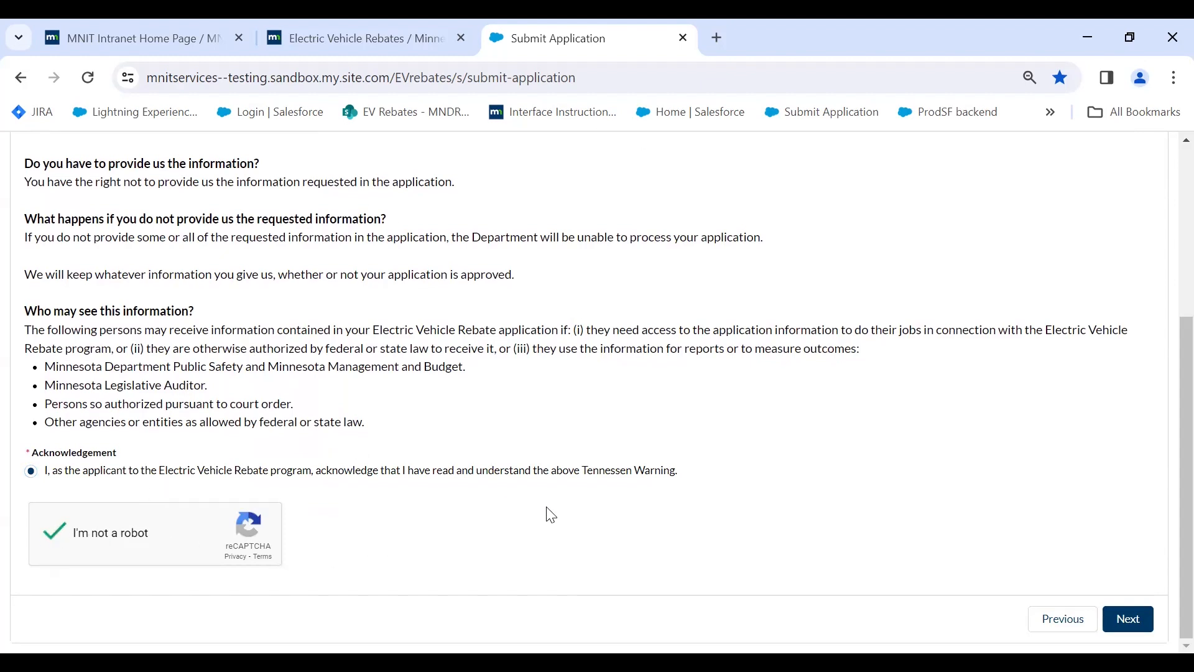
left_click(1130, 620)
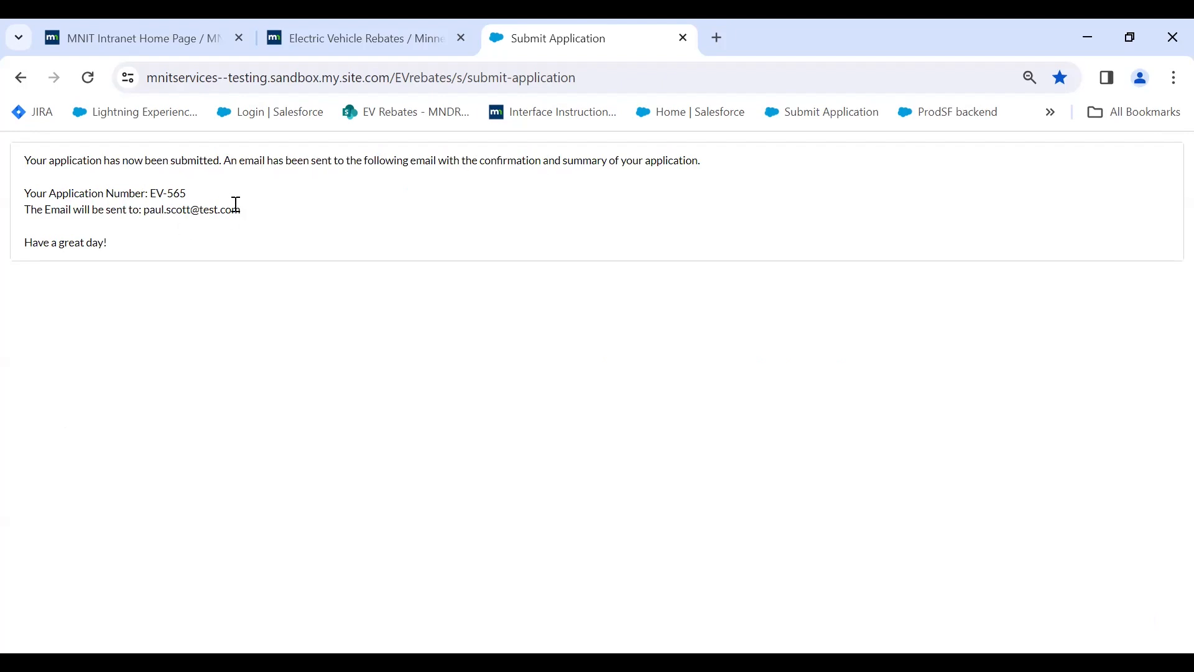
Select the confirmation e-mail and application number, then glance at the state rebates page.
left_click_drag(241, 212, 145, 214)
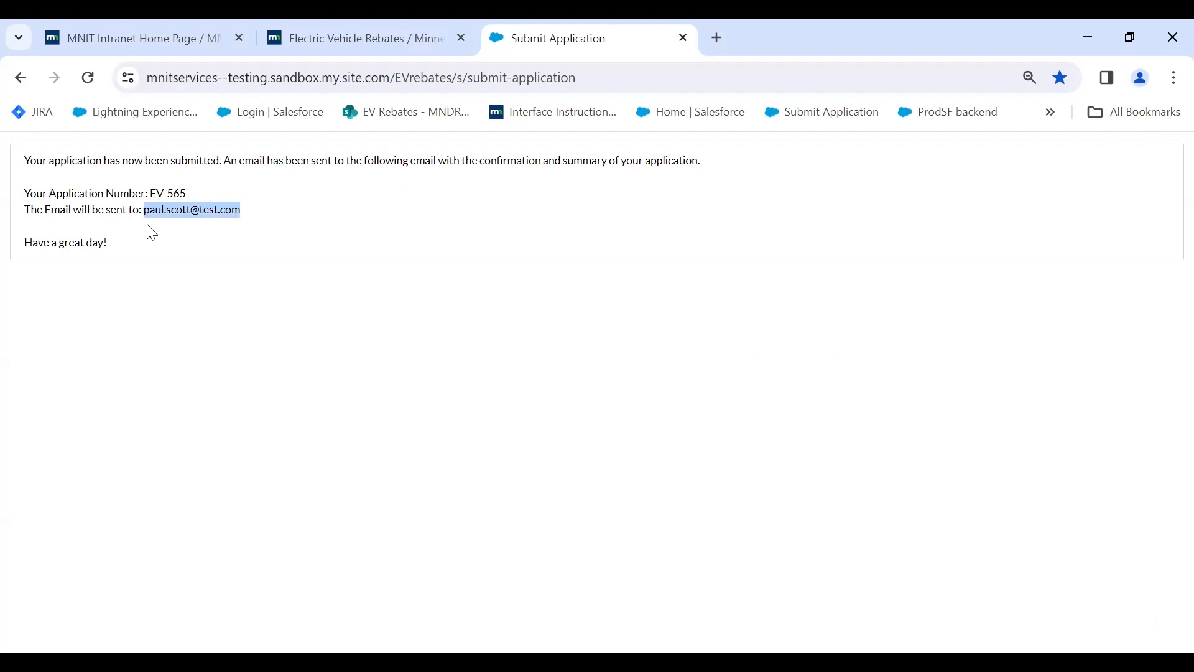
left_click_drag(200, 194, 151, 196)
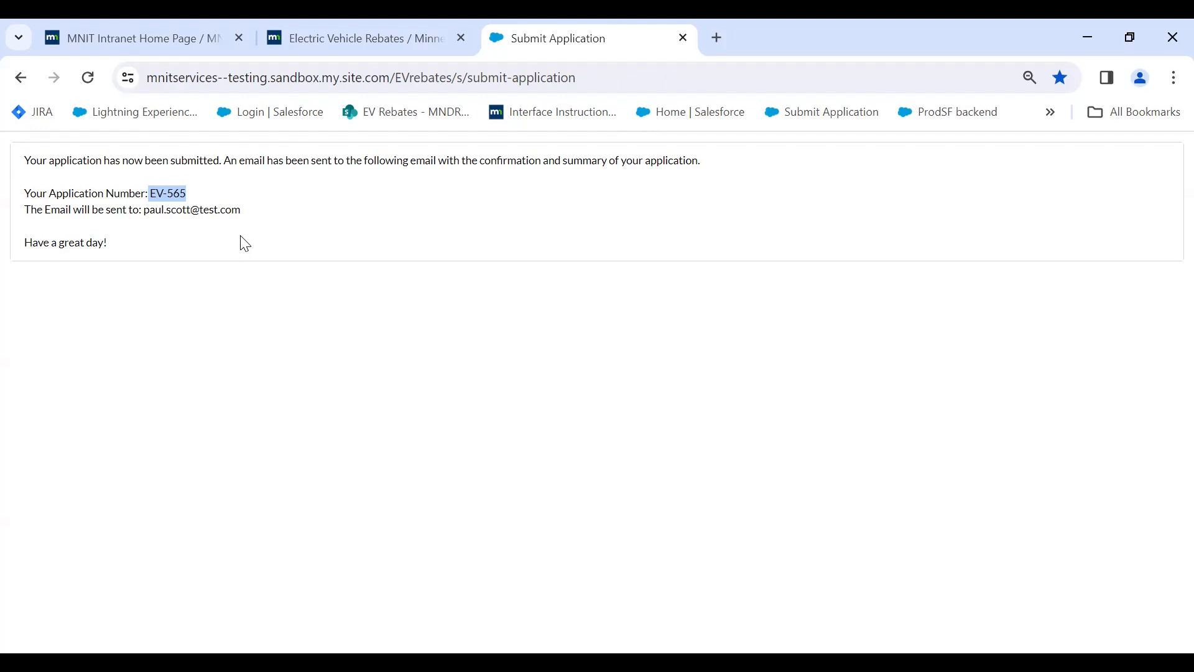
left_click(340, 36)
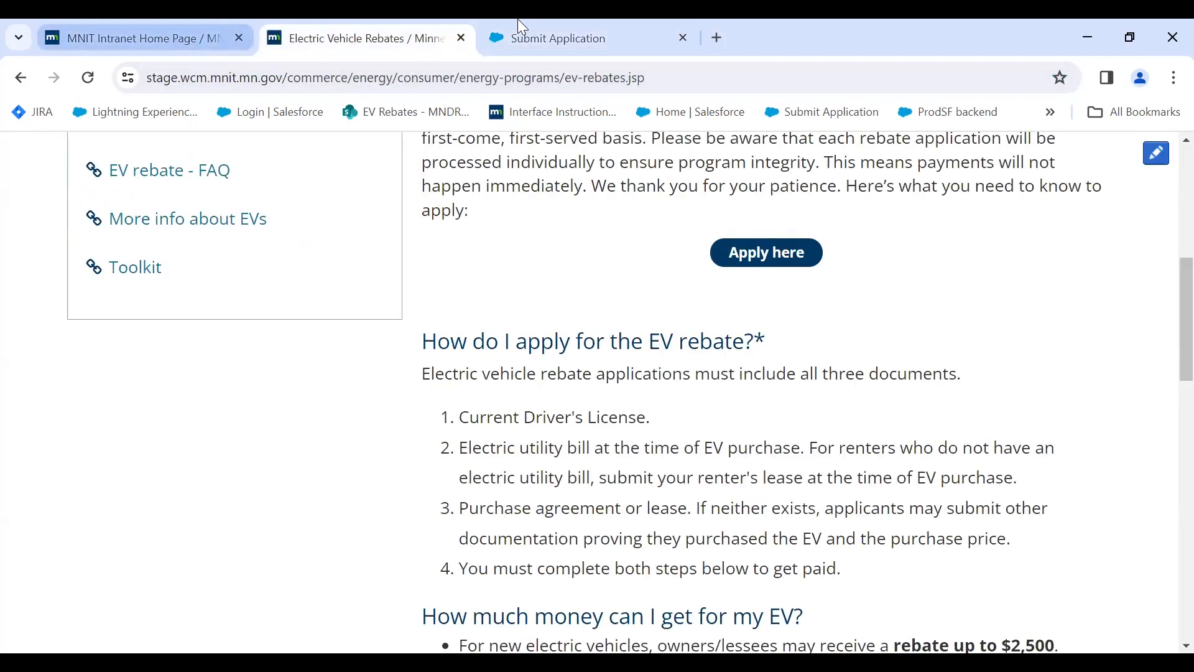
left_click(520, 31)
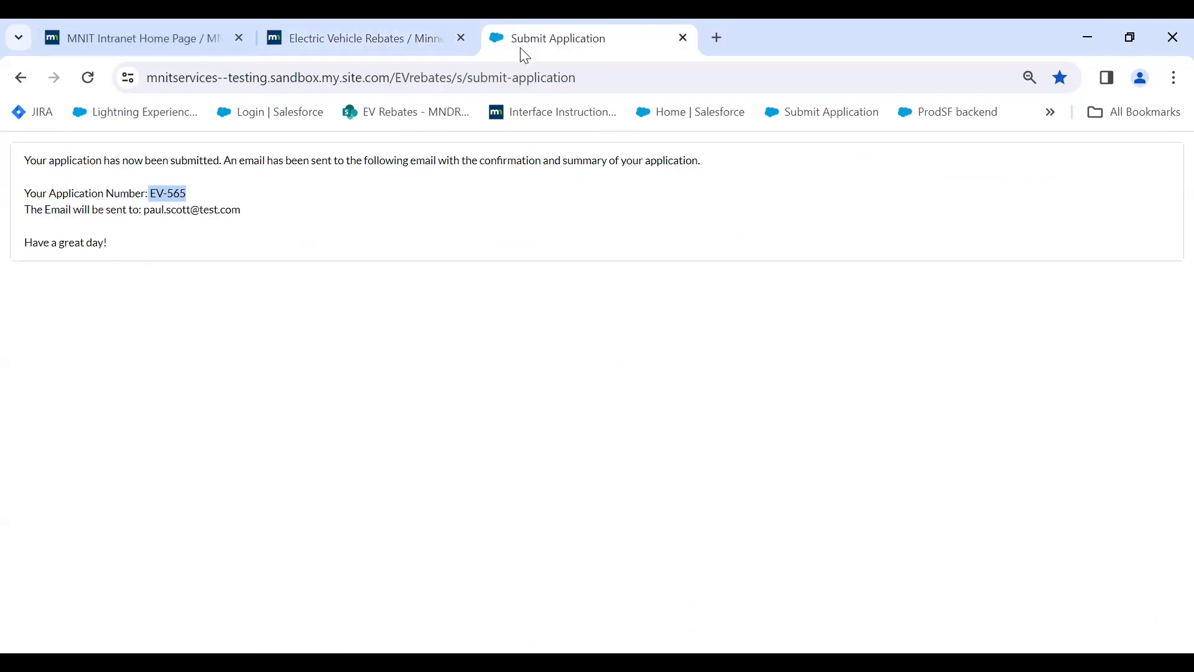